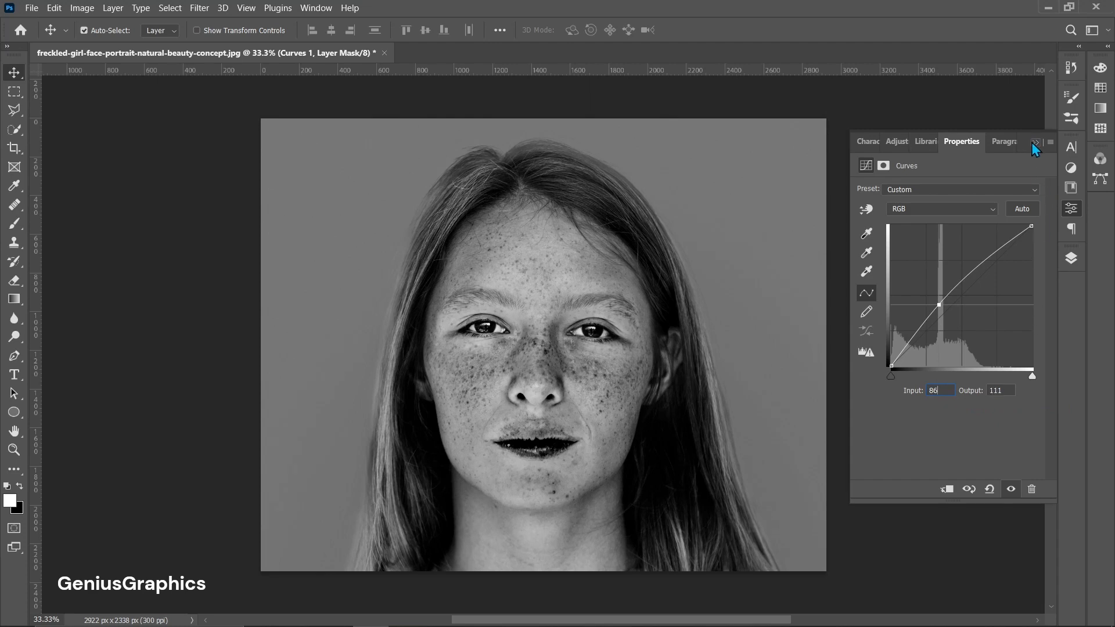
Add a new empty layer directly above the Background copy layer
click(1071, 257)
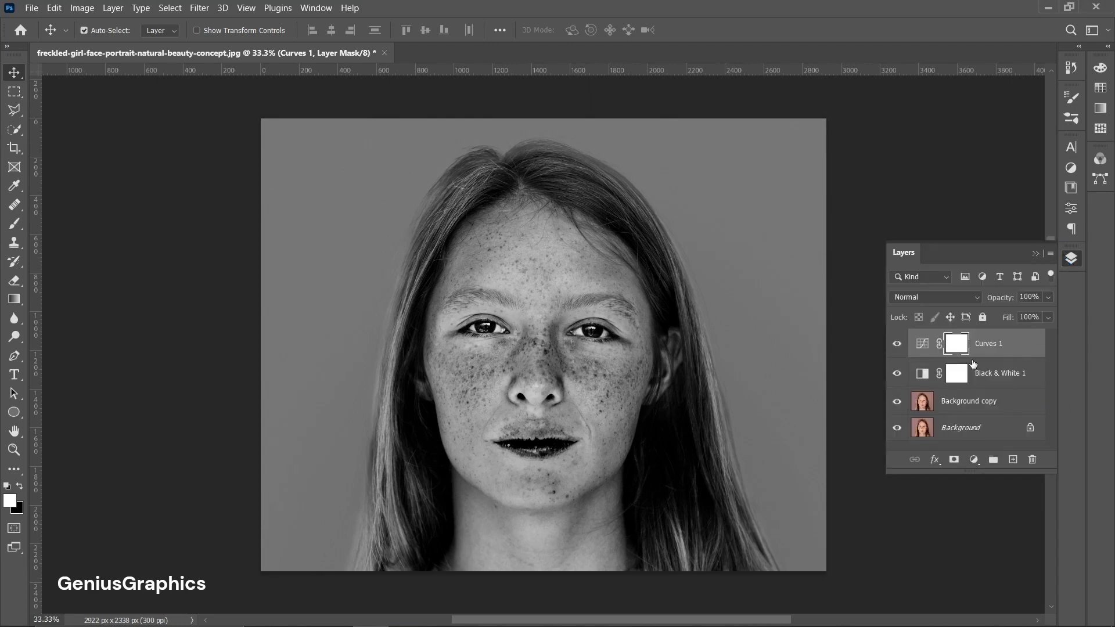
click(966, 407)
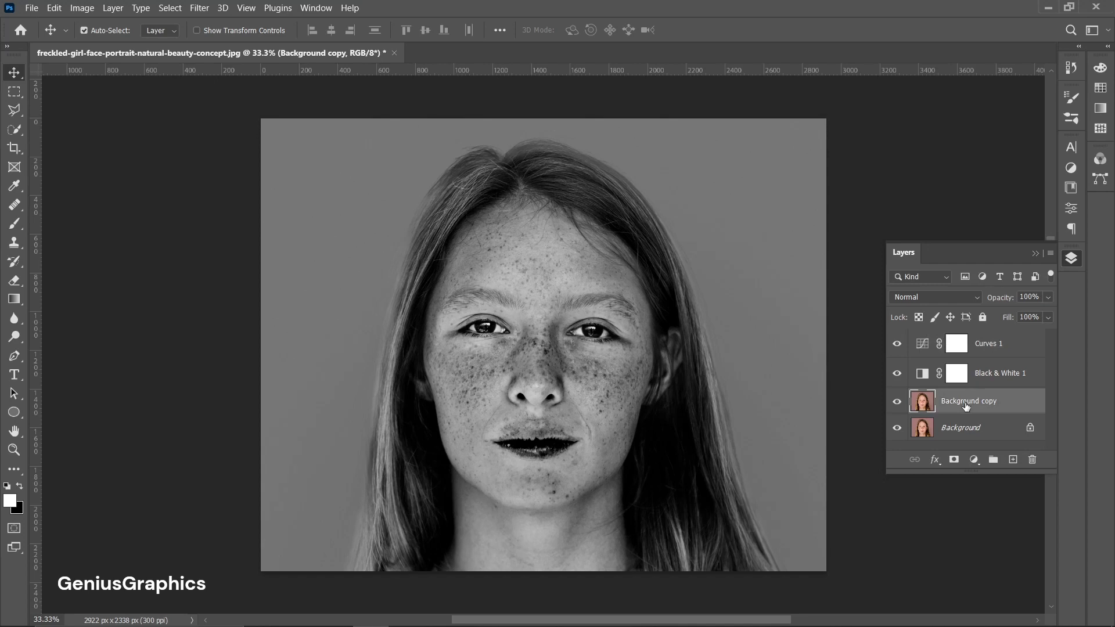
click(1013, 460)
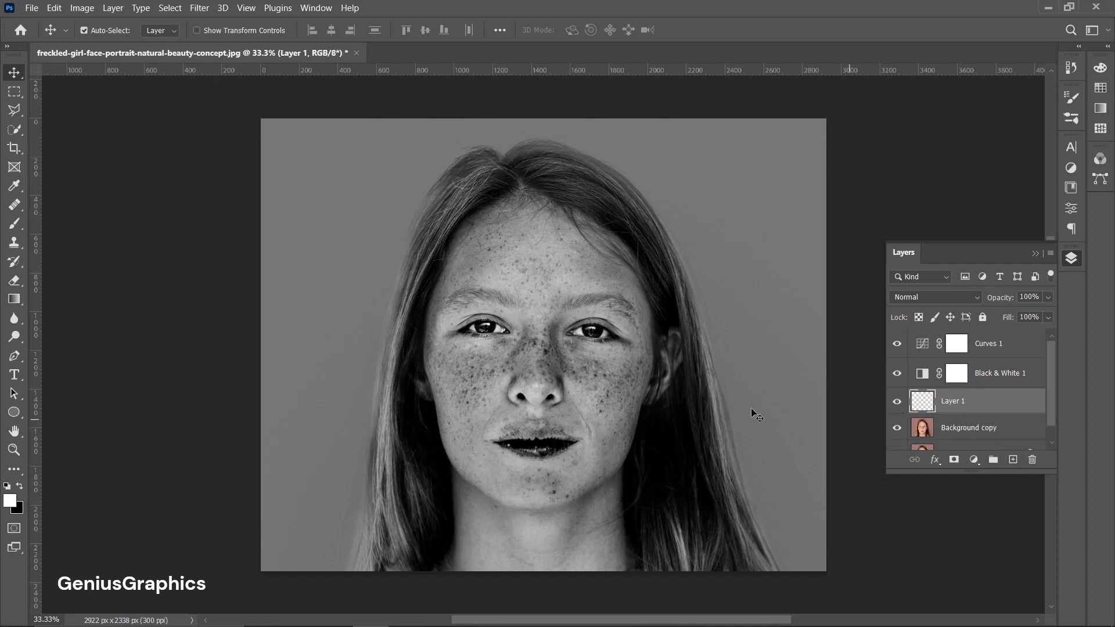
Choose the Healing Brush with sampling set to Current & Below and hide the Black & White 1 adjustment
click(15, 209)
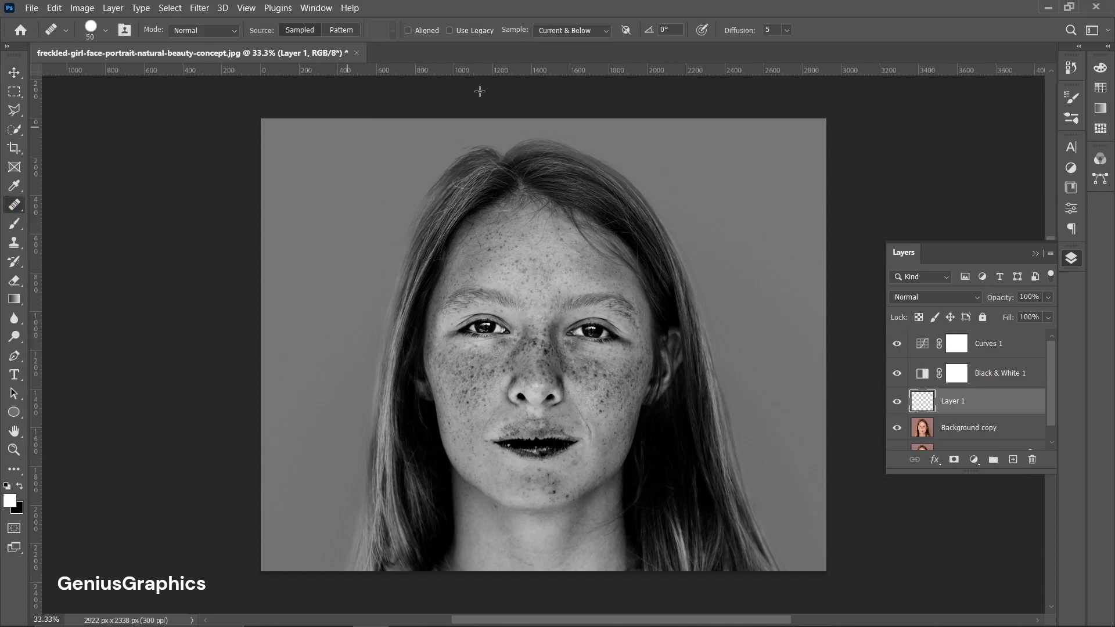
click(604, 30)
click(568, 55)
click(896, 374)
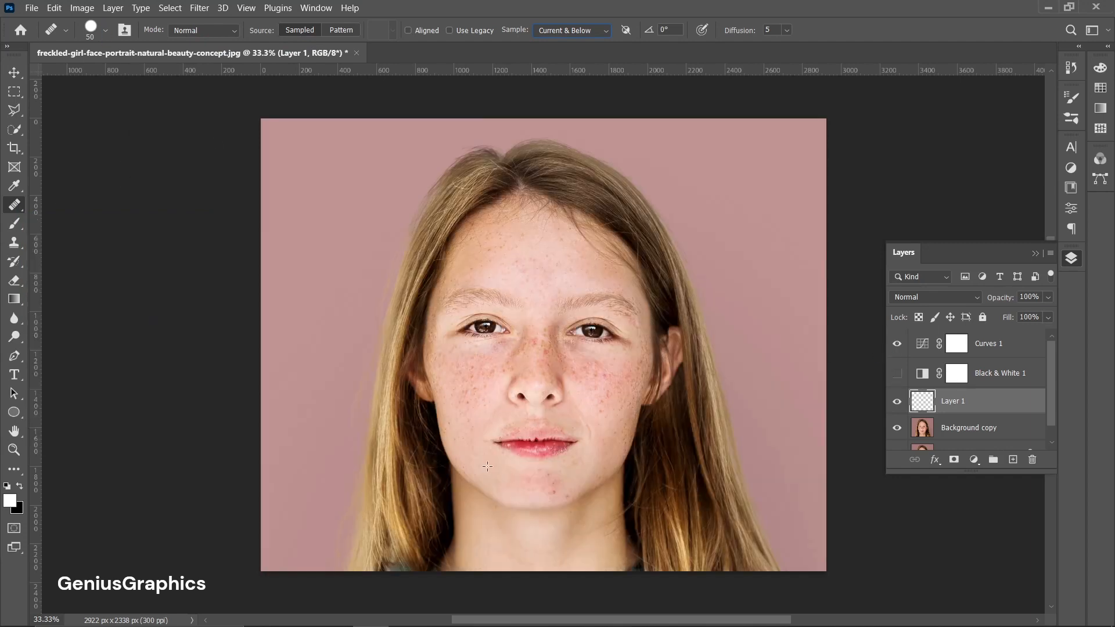
Heal the freckles on the cheek at the image's left, above the lips and on the chin
scroll(487, 466, up, 3)
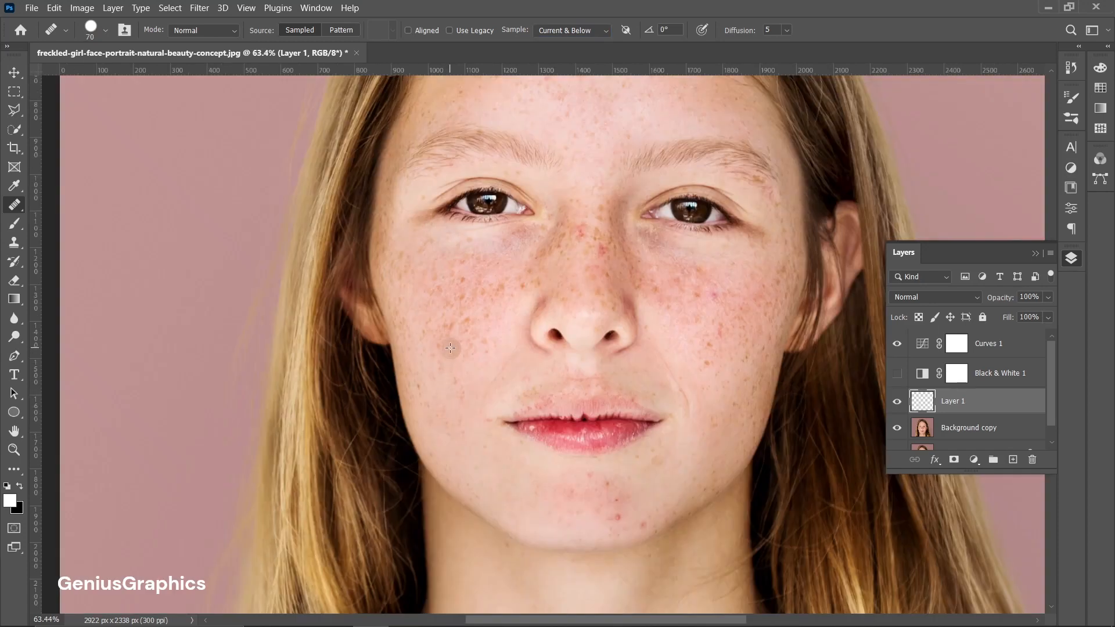
click(474, 326)
click(435, 302)
click(404, 293)
click(408, 320)
click(465, 303)
click(476, 251)
click(488, 342)
click(531, 380)
click(503, 504)
Heal the freckles on the cheek at the image's right, from under the eye out to the hairline
click(660, 272)
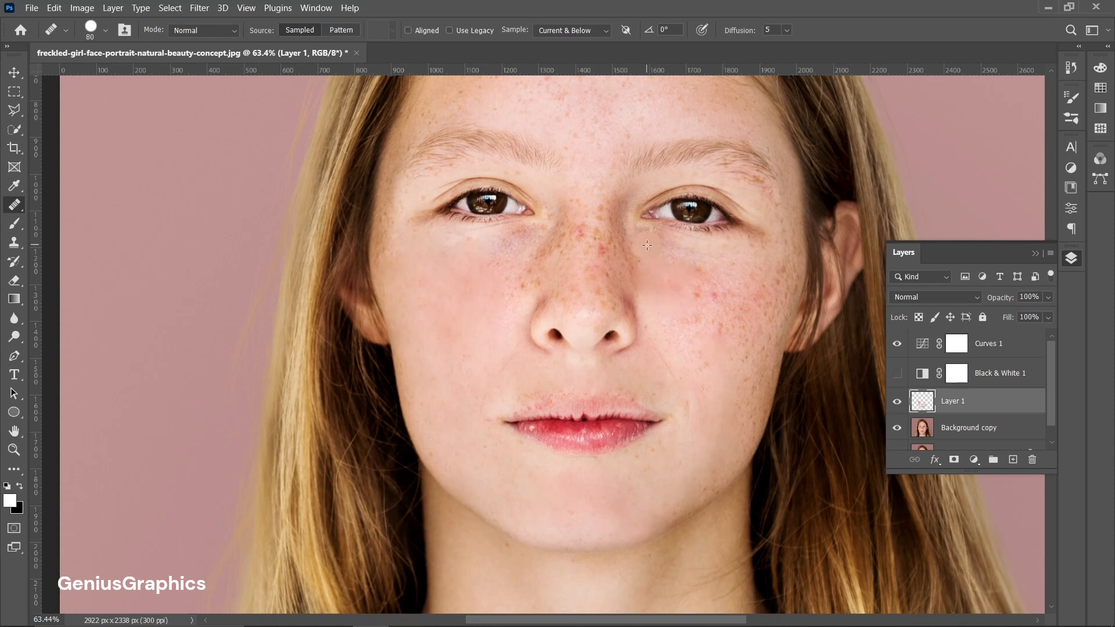
click(703, 293)
click(714, 362)
click(711, 296)
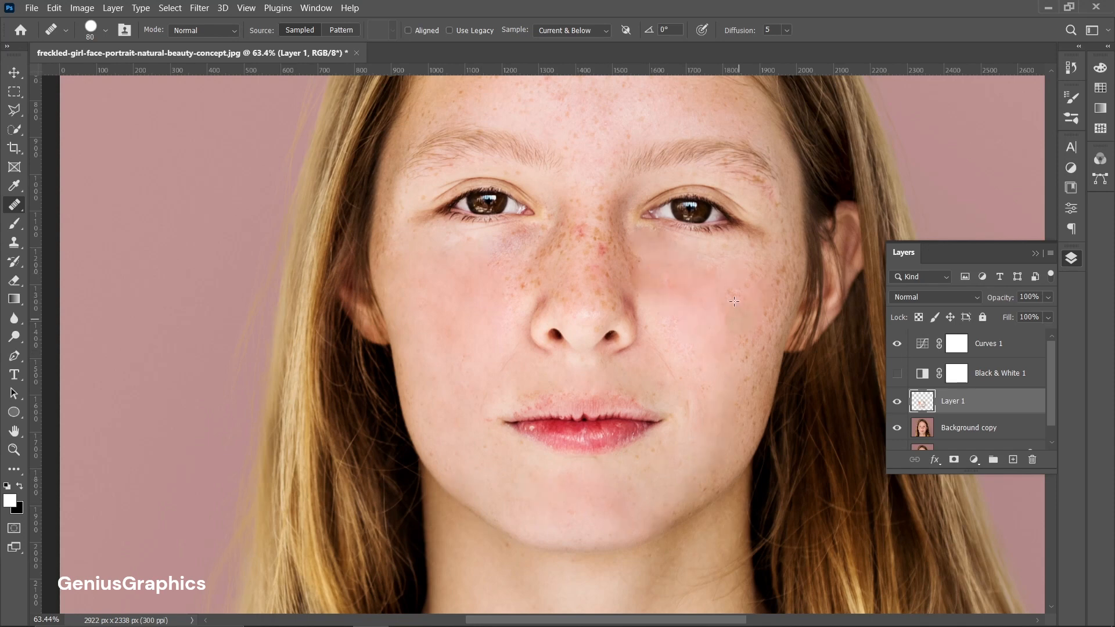
click(775, 283)
click(779, 316)
Heal the freckles across the forehead and temples with the Healing Brush
scroll(730, 445, up, 4)
click(534, 204)
click(580, 259)
click(500, 179)
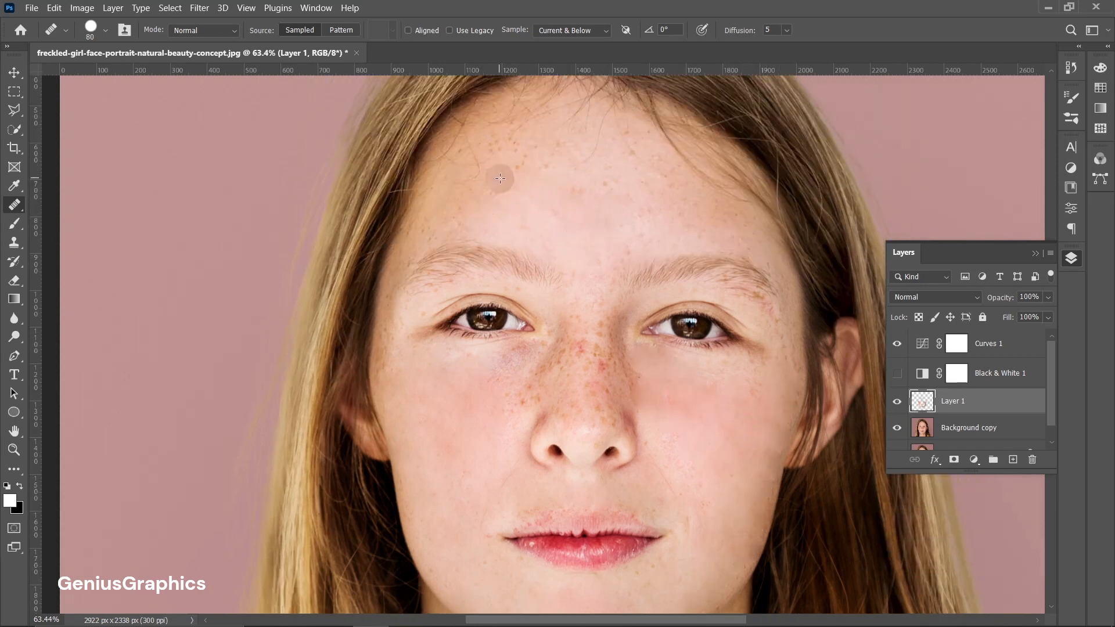
click(623, 159)
click(556, 162)
click(771, 254)
click(434, 230)
Reduce the healing brush size to 45 and heal the freckles on the nose and beside it
scroll(433, 230, down, 1)
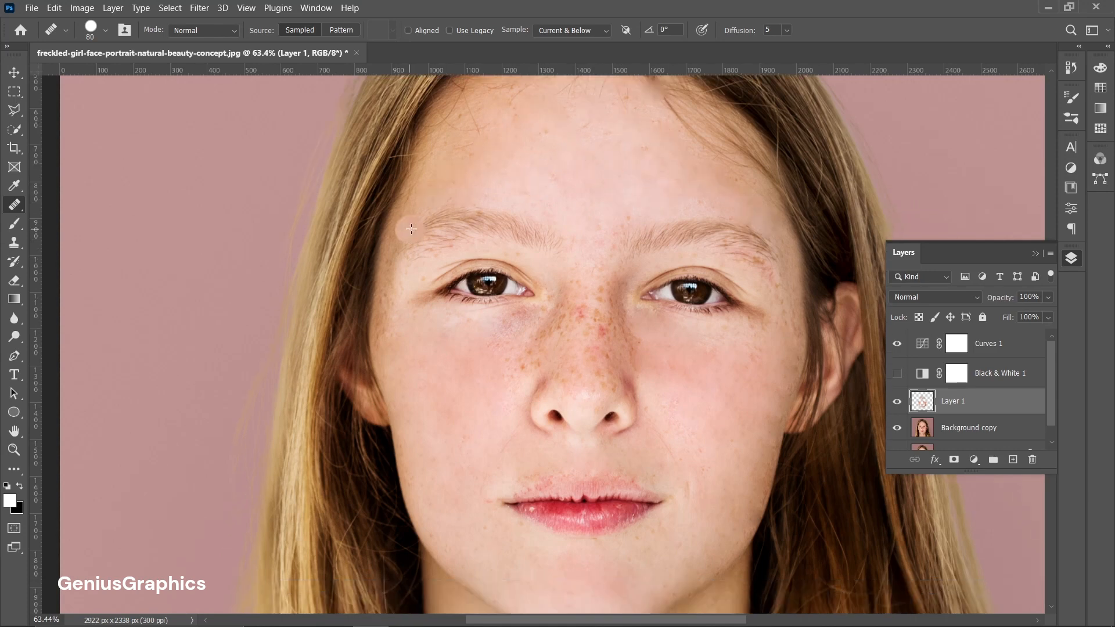
key(bracketleft)
key(bracketleft)
key(bracketleft)
key(bracketleft)
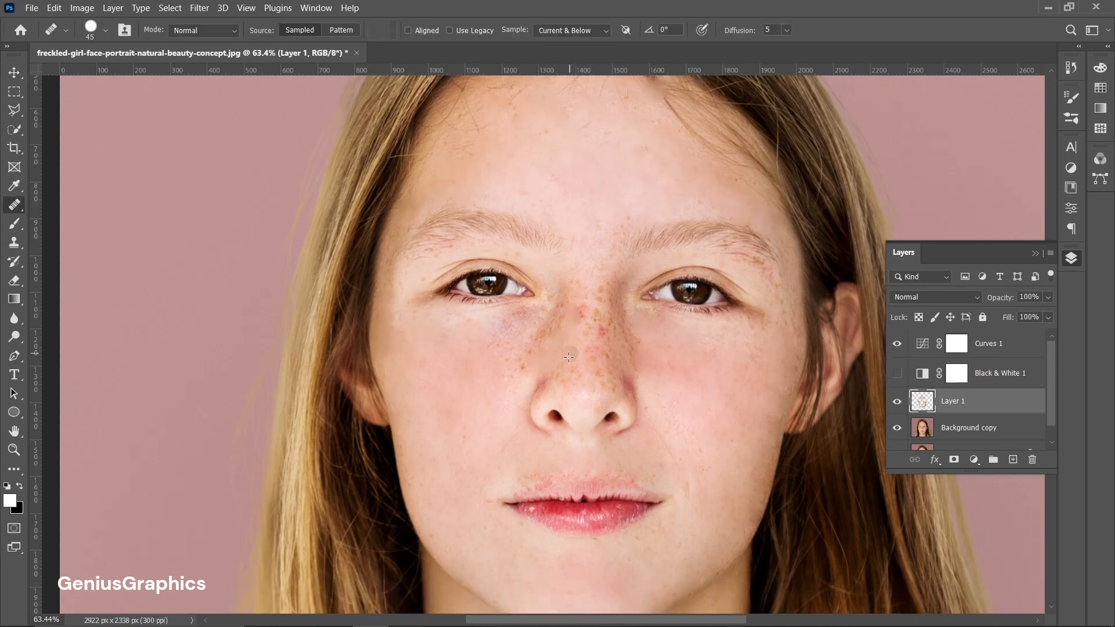
click(584, 364)
click(580, 314)
click(498, 322)
click(524, 377)
click(597, 314)
click(619, 387)
click(632, 352)
click(616, 304)
click(784, 397)
Heal the remaining spots on the lower forehead and around the eyebrows
scroll(755, 340, up, 1)
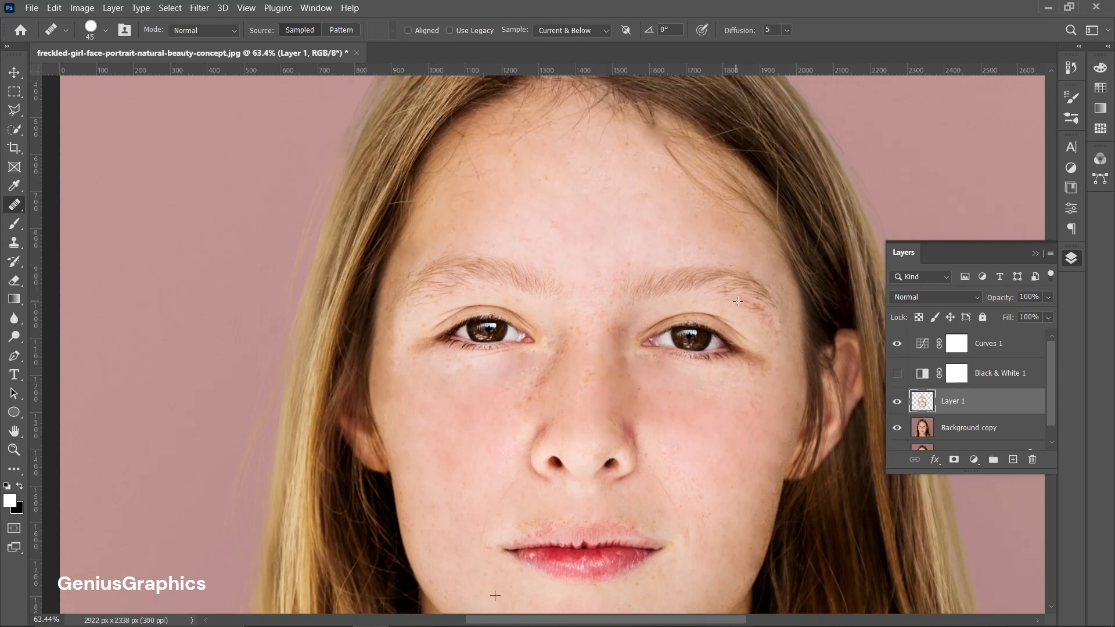
click(556, 249)
scroll(582, 264, down, 1)
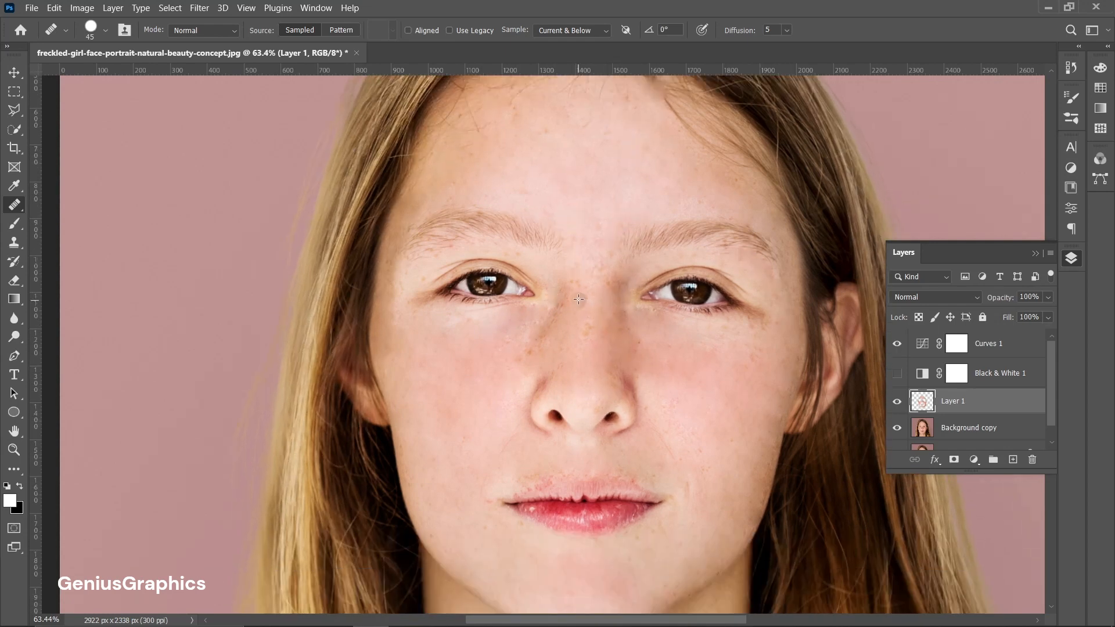
Enlarge the healing brush to 90 and check the whole face for leftover blemishes
scroll(582, 264, down, 1)
key(bracketright)
key(bracketright)
key(bracketright)
key(bracketright)
key(bracketright)
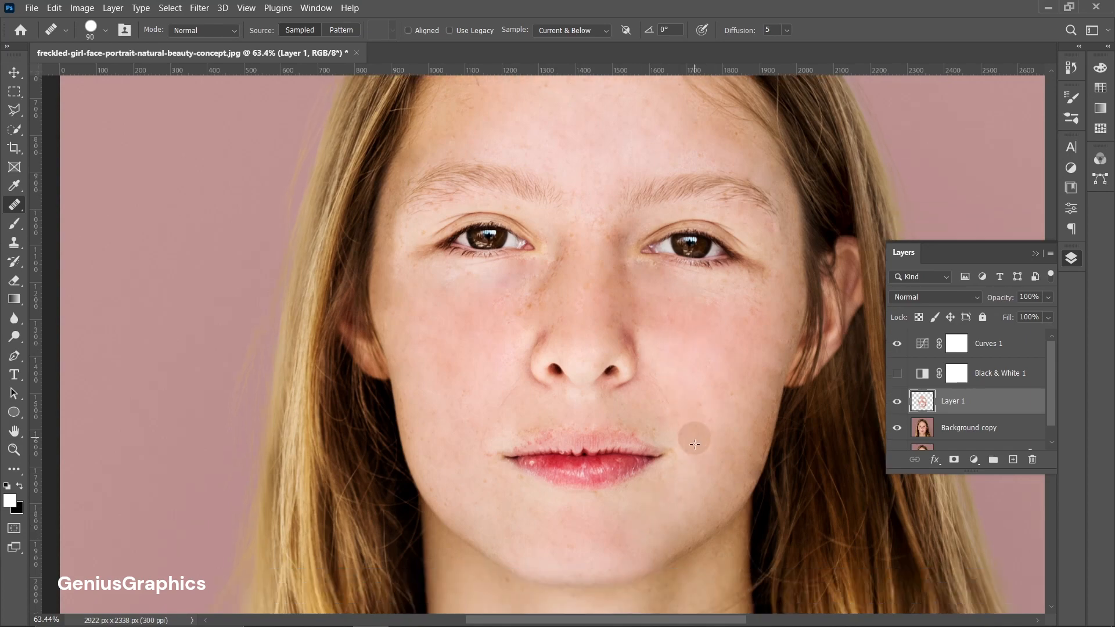
scroll(482, 379, up, 1)
scroll(482, 380, up, 1)
scroll(761, 244, down, 2)
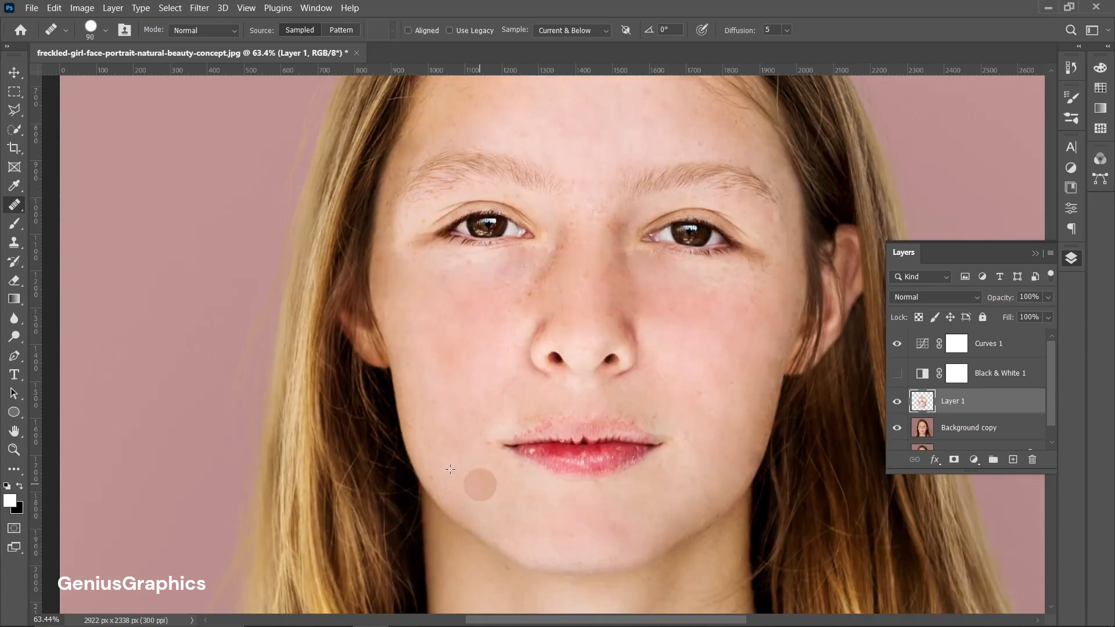
scroll(583, 387, up, 2)
scroll(503, 399, down, 3)
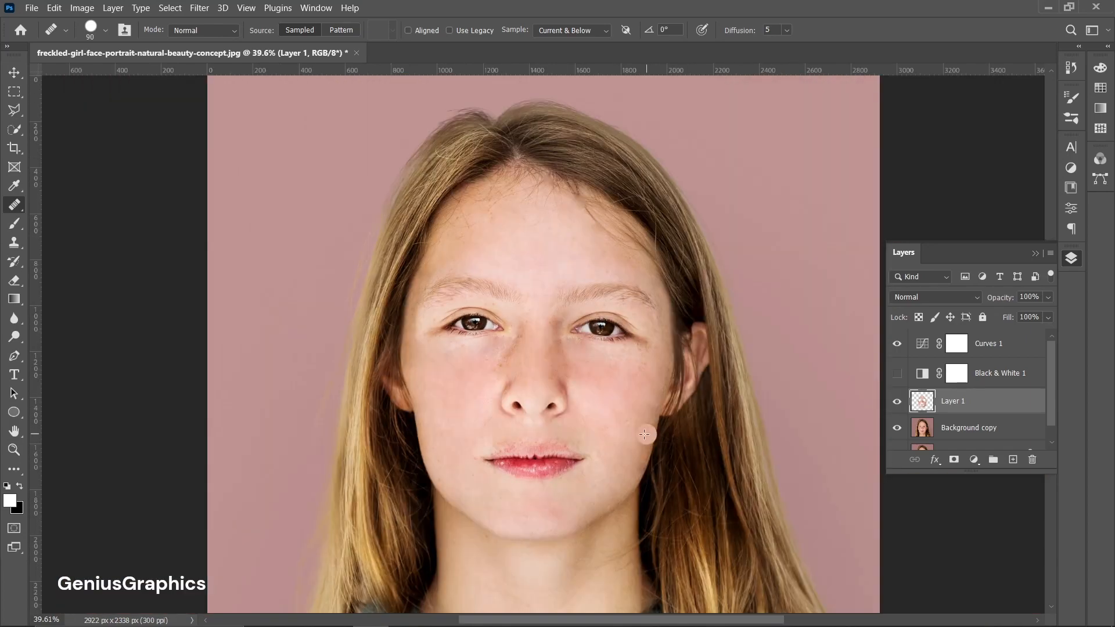
Switch to the Move tool and delete the Black & White 1 adjustment layer
click(14, 72)
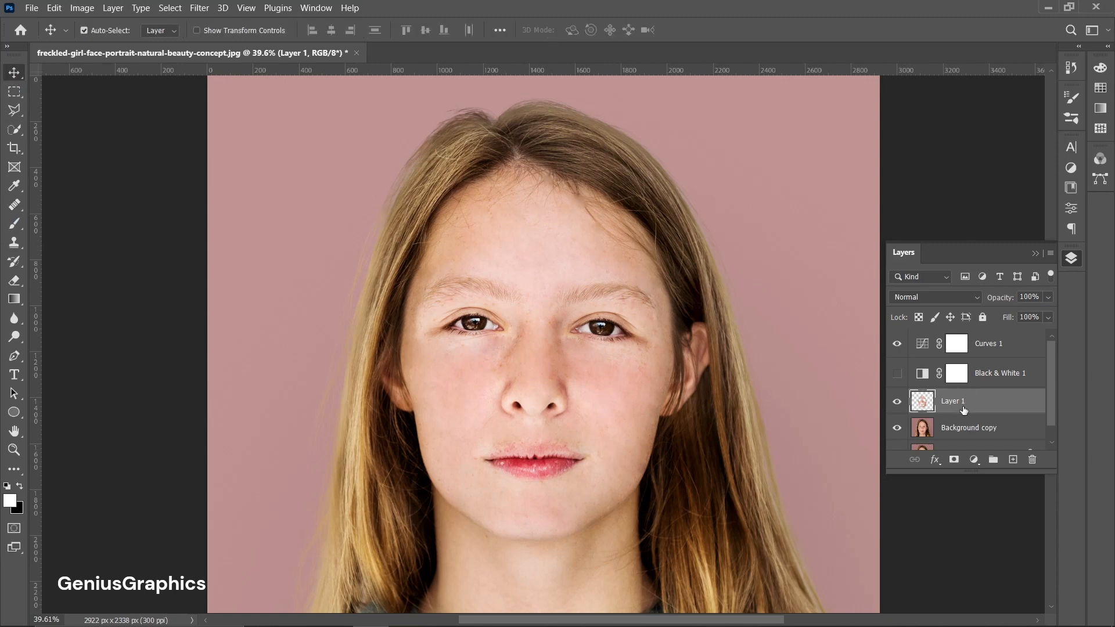
click(992, 375)
drag(1001, 375, 1032, 459)
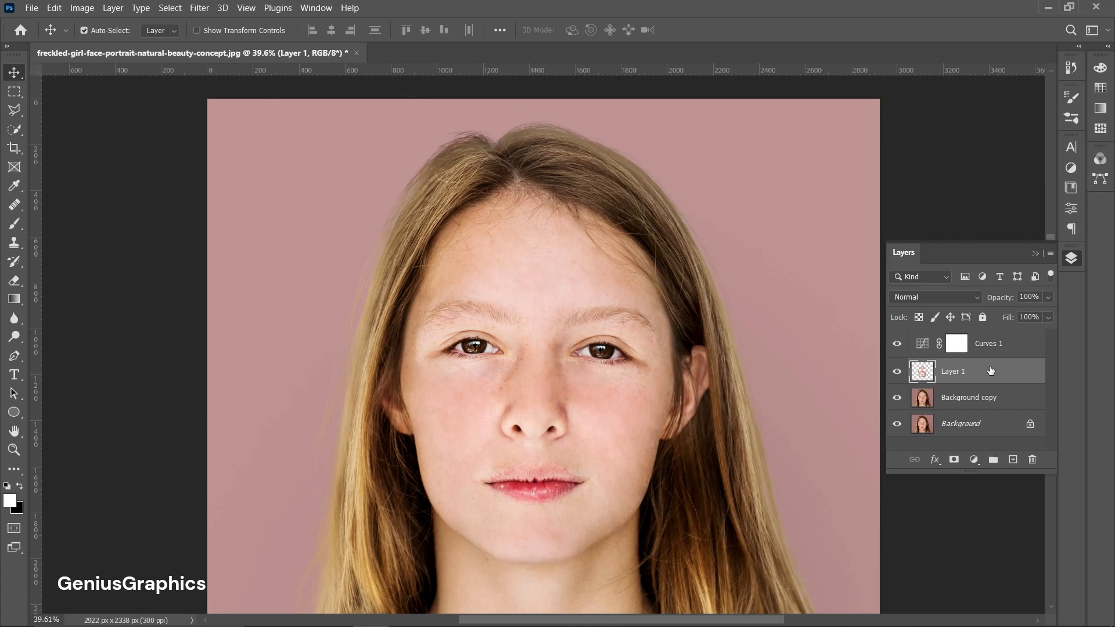
Stamp all visible layers into a new merged layer above Curves 1
click(993, 351)
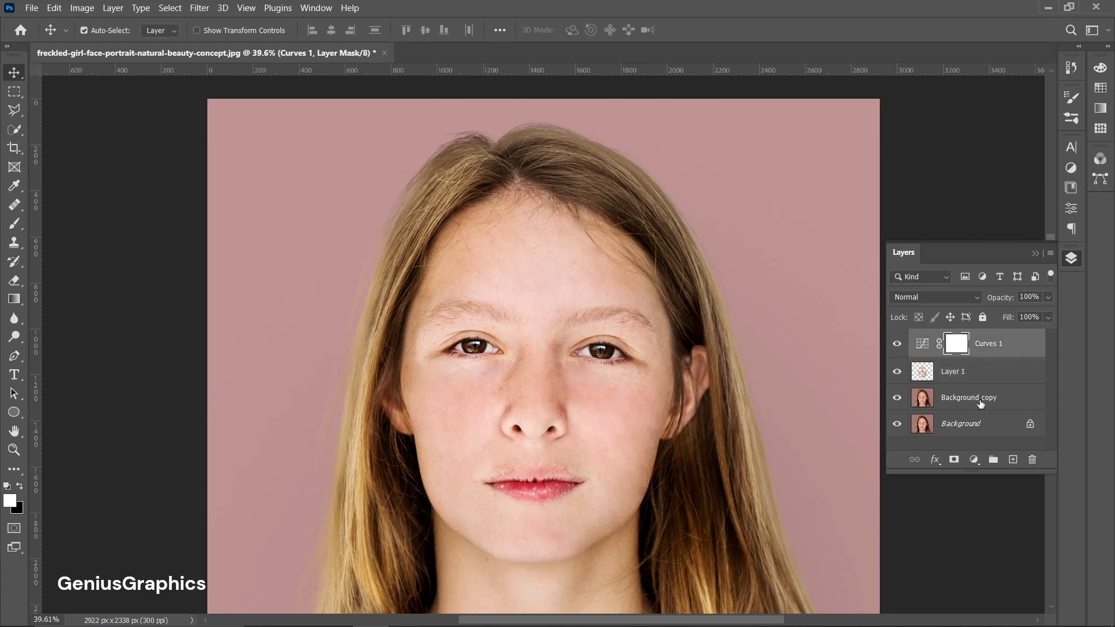
key(ctrl)
key(ctrl+shift+alt+e)
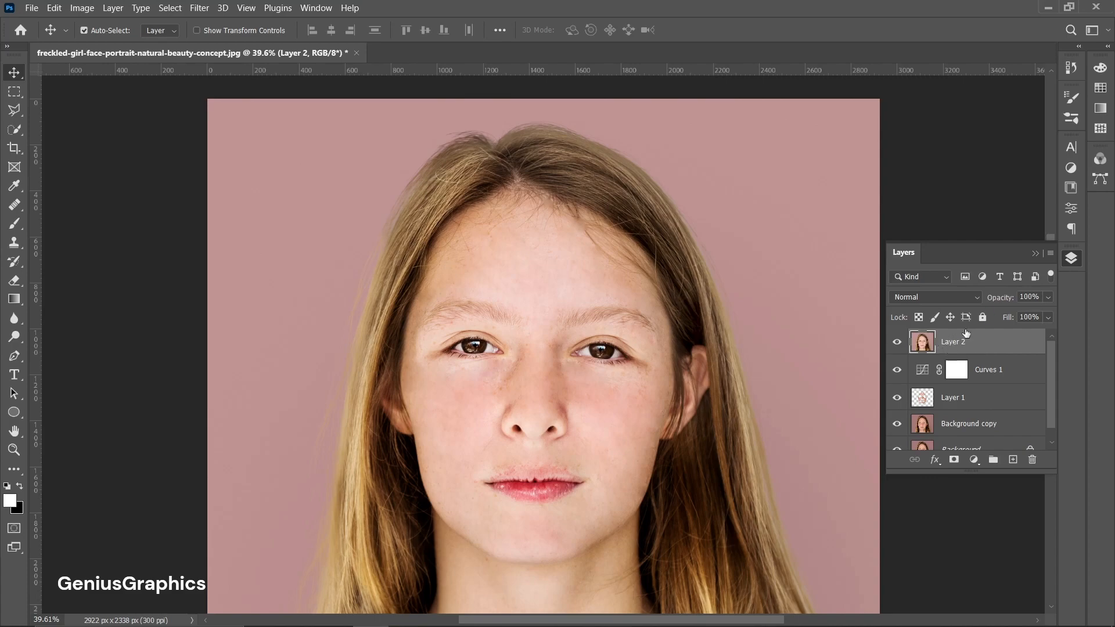
Set the merged layer's blend mode to Vivid Light and invert its colors
click(979, 297)
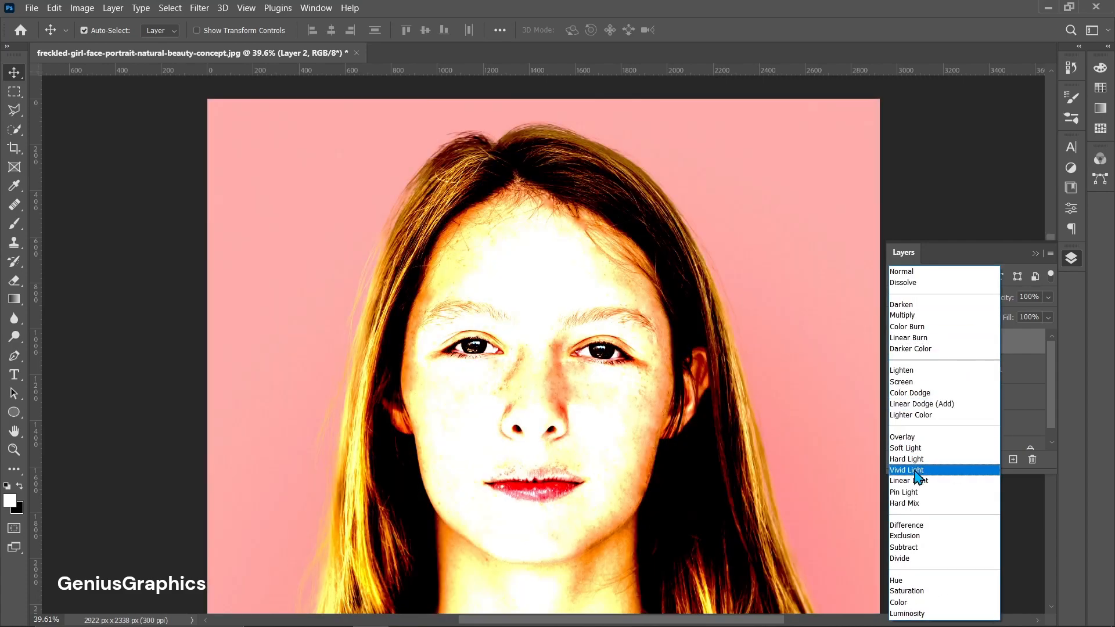
click(918, 470)
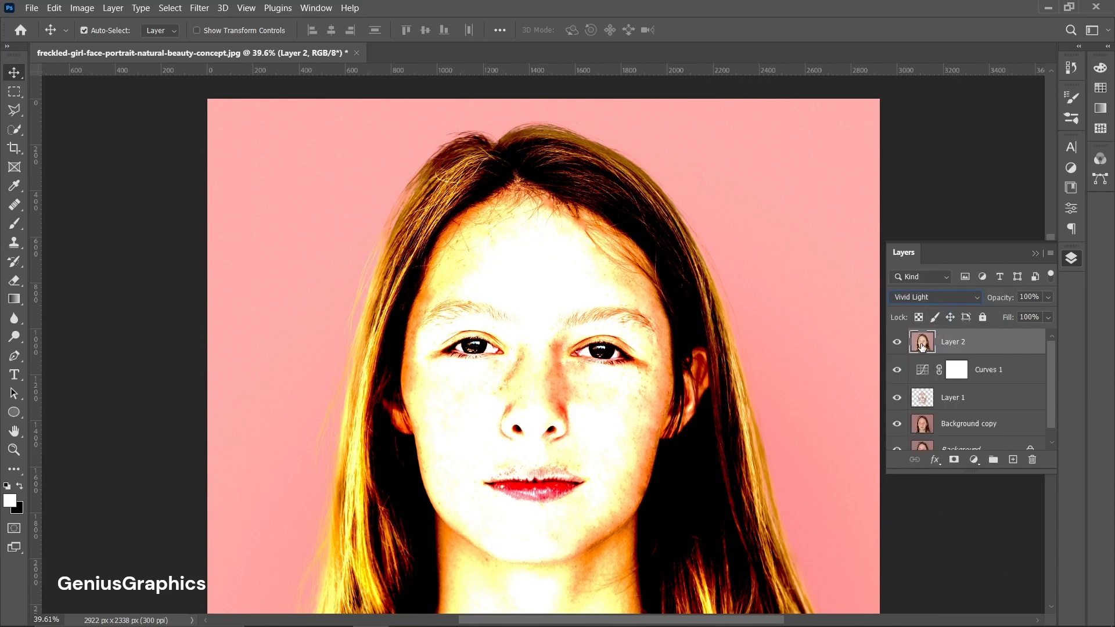
key(ctrl+i)
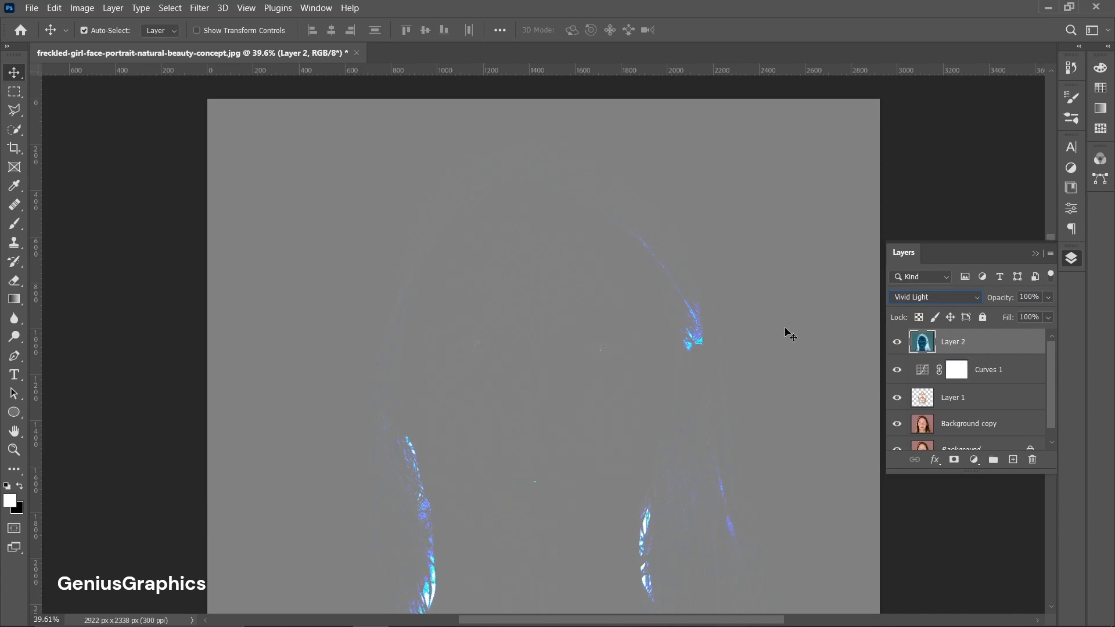
Convert the inverted layer to a smart object and apply a High Pass filter with a 5-pixel radius
right_click(991, 349)
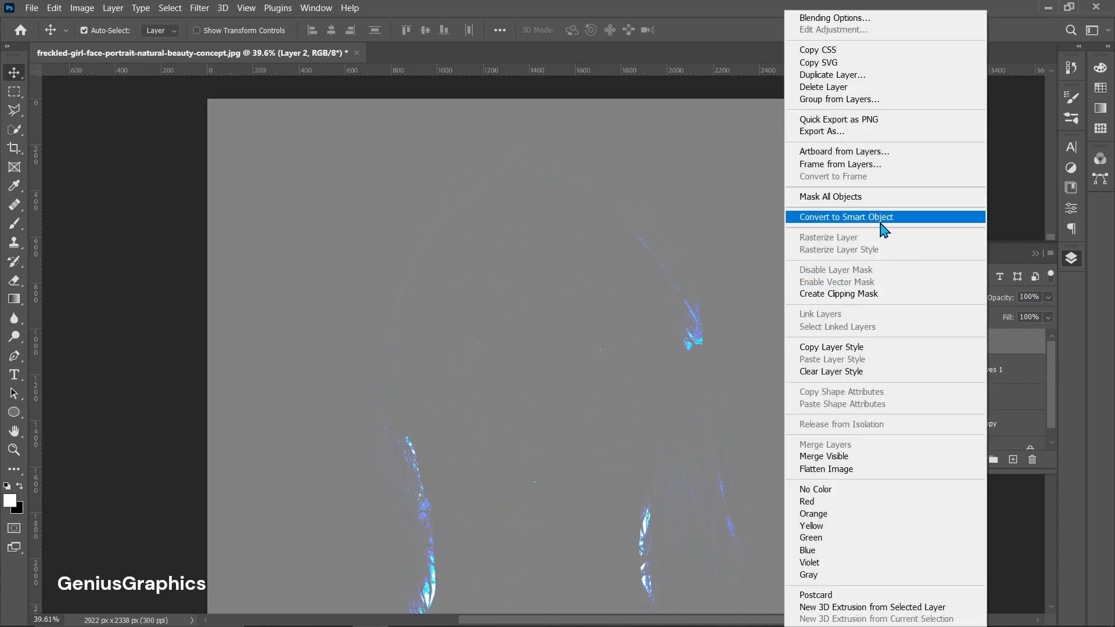
click(880, 218)
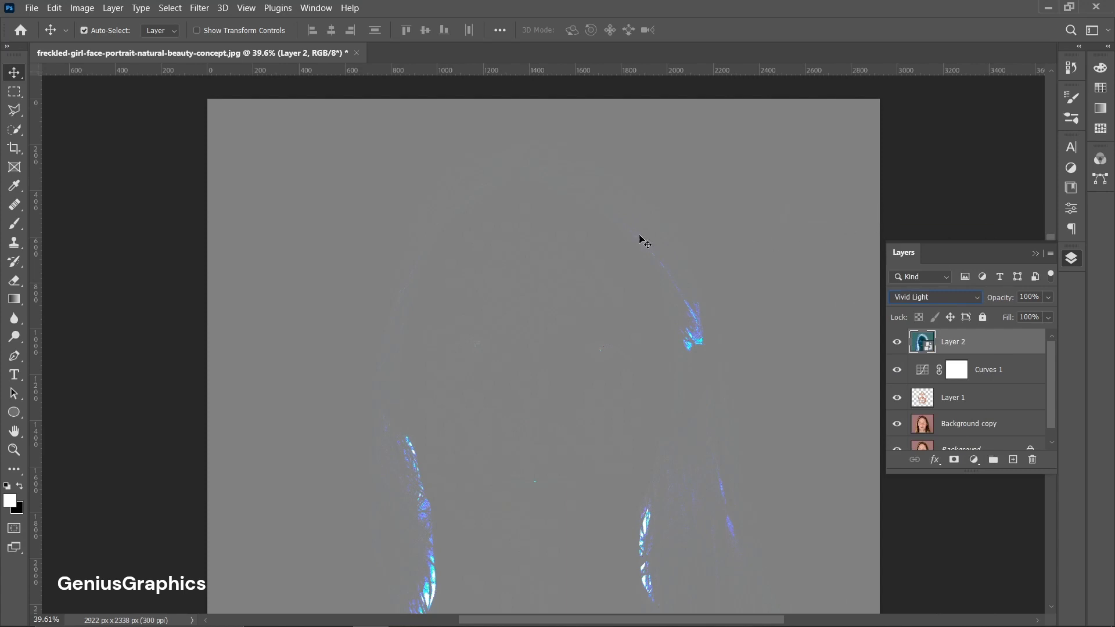
click(199, 8)
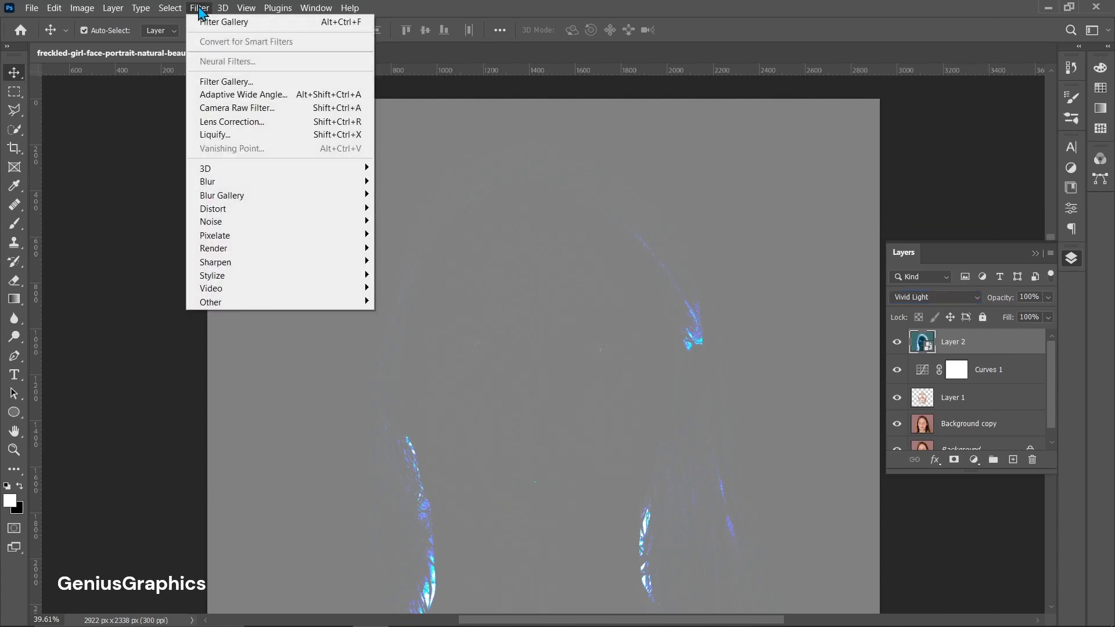
mouse_move(294, 306)
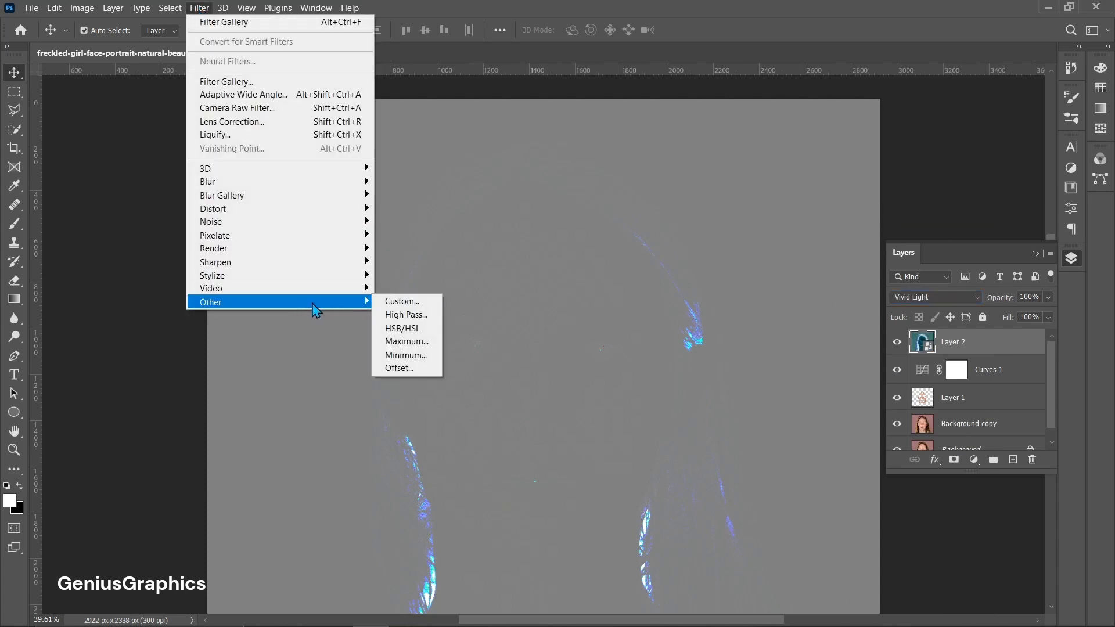
click(407, 315)
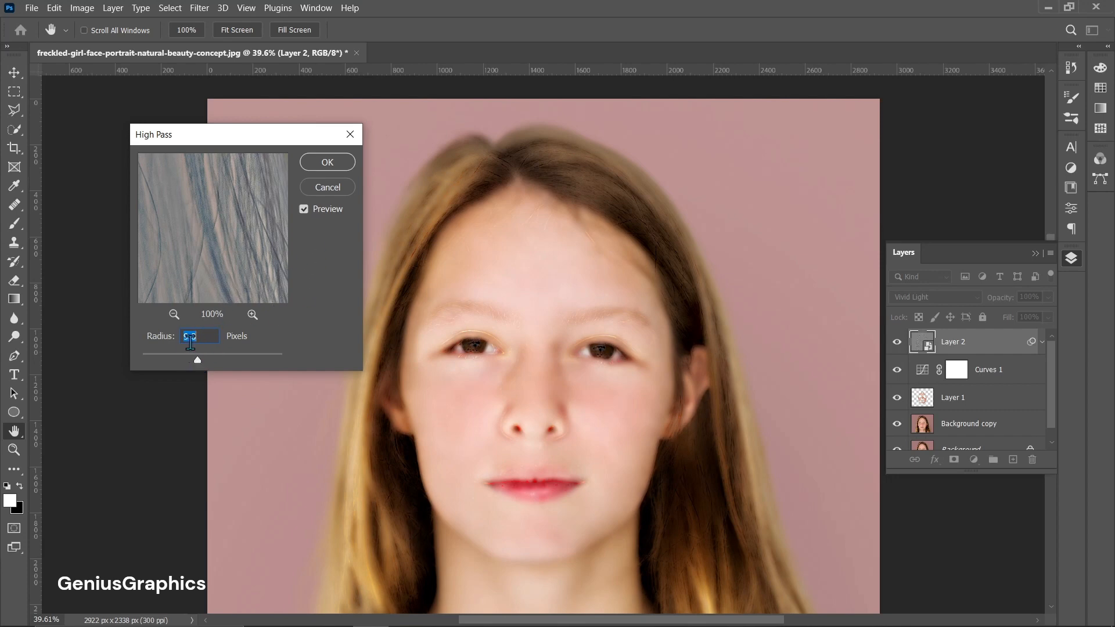
click(201, 340)
double_click(206, 340)
text(5)
click(326, 162)
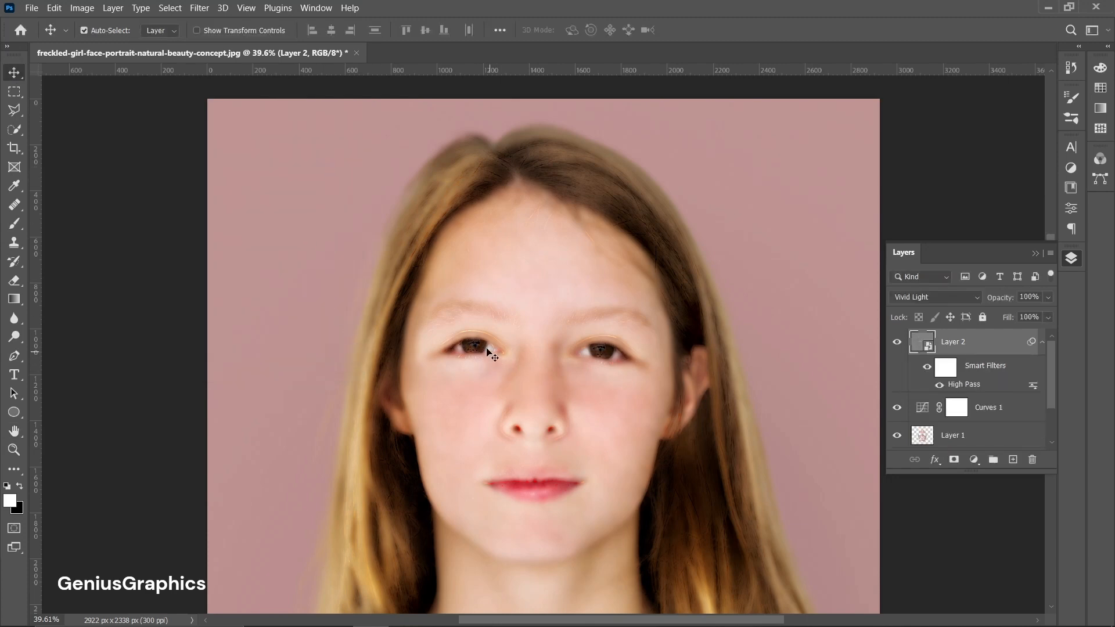
Apply a Gaussian Blur with a 5.2-pixel radius to the smart object layer
click(198, 8)
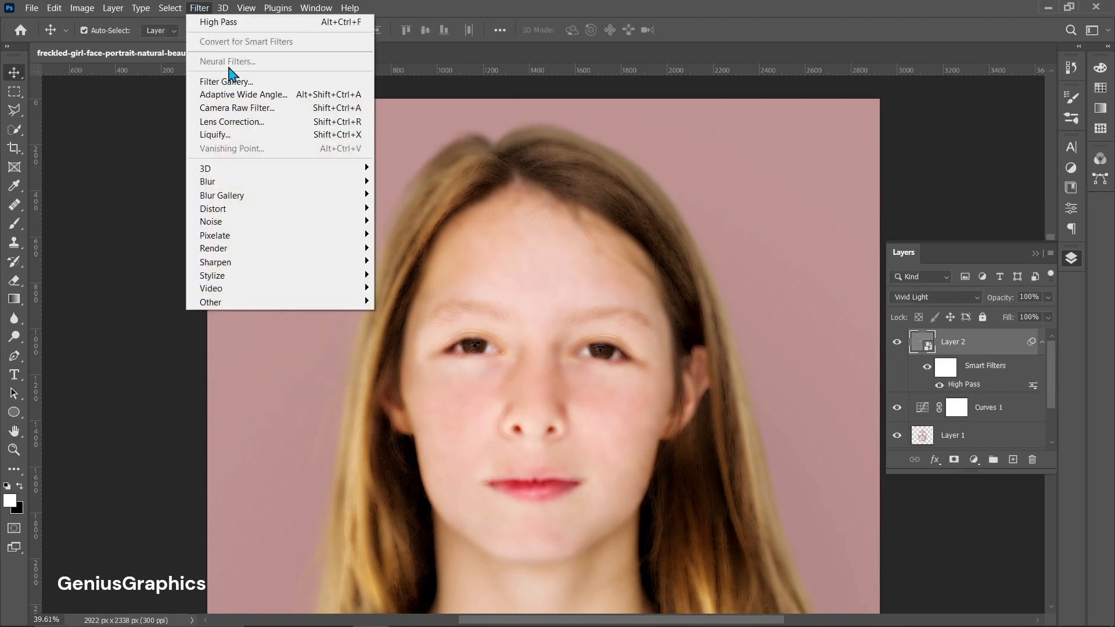
mouse_move(269, 181)
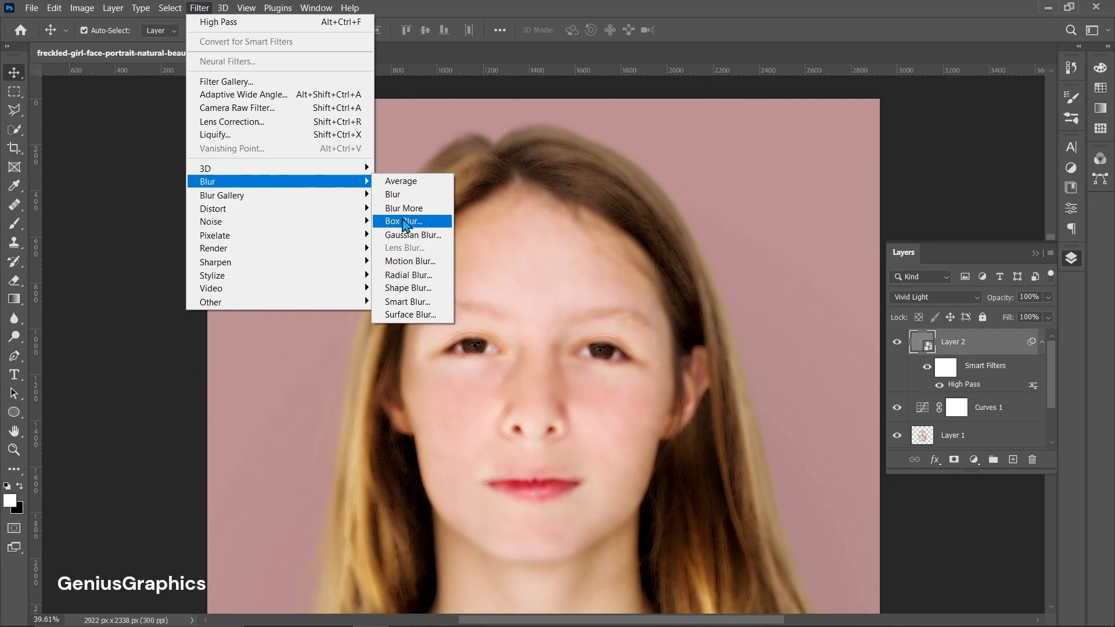
click(411, 235)
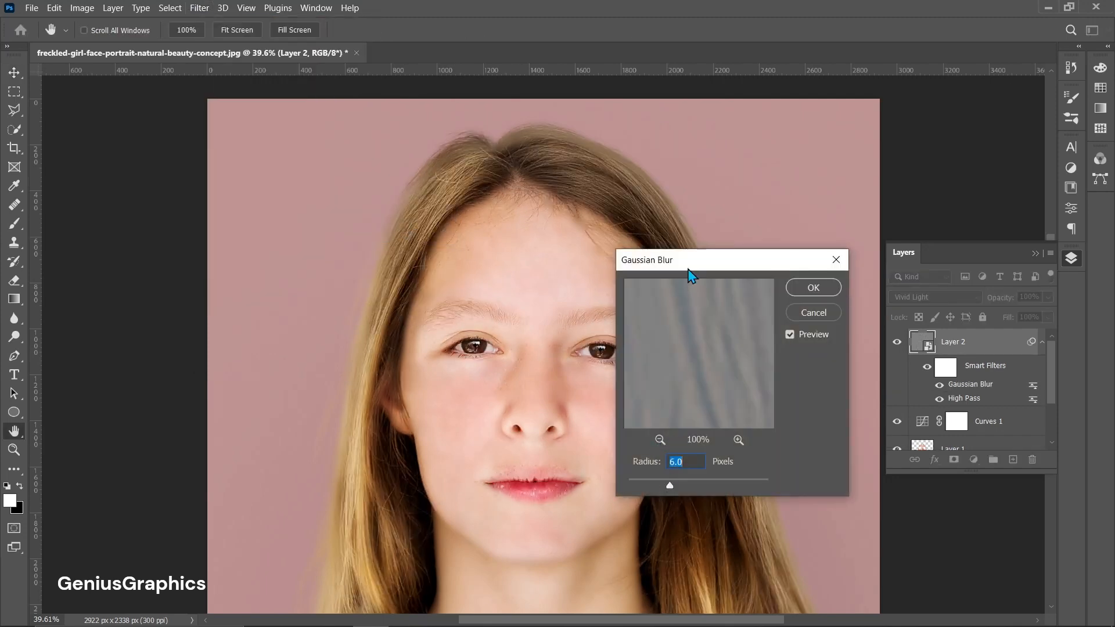
drag(687, 268, 775, 245)
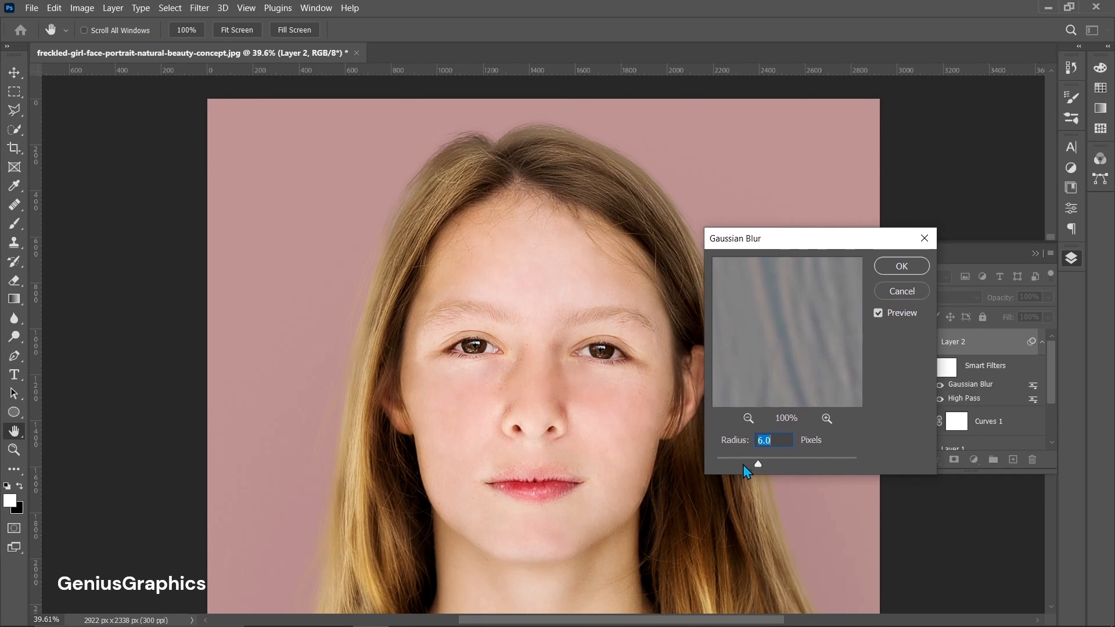
drag(758, 464, 756, 465)
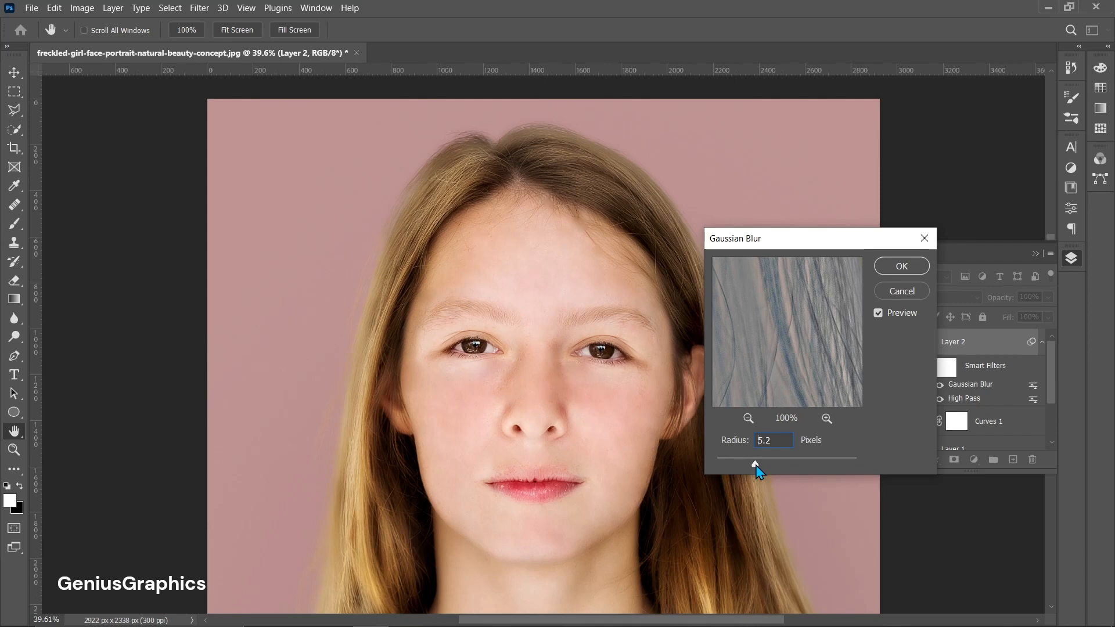
click(901, 267)
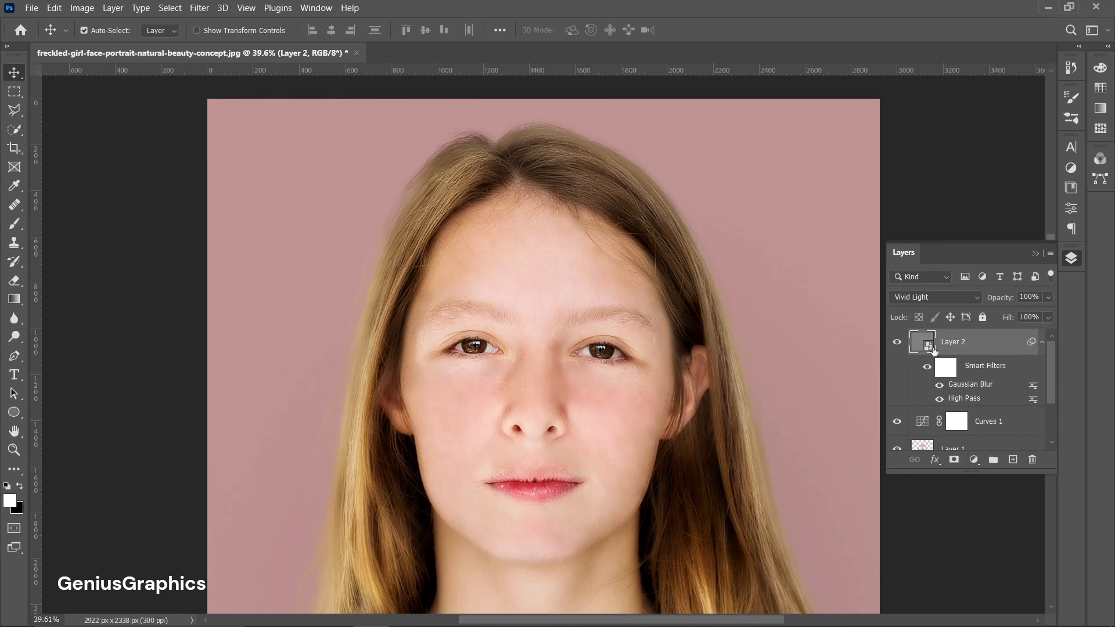
Add a layer mask to the Vivid Light smart object layer and invert the mask to black
click(954, 461)
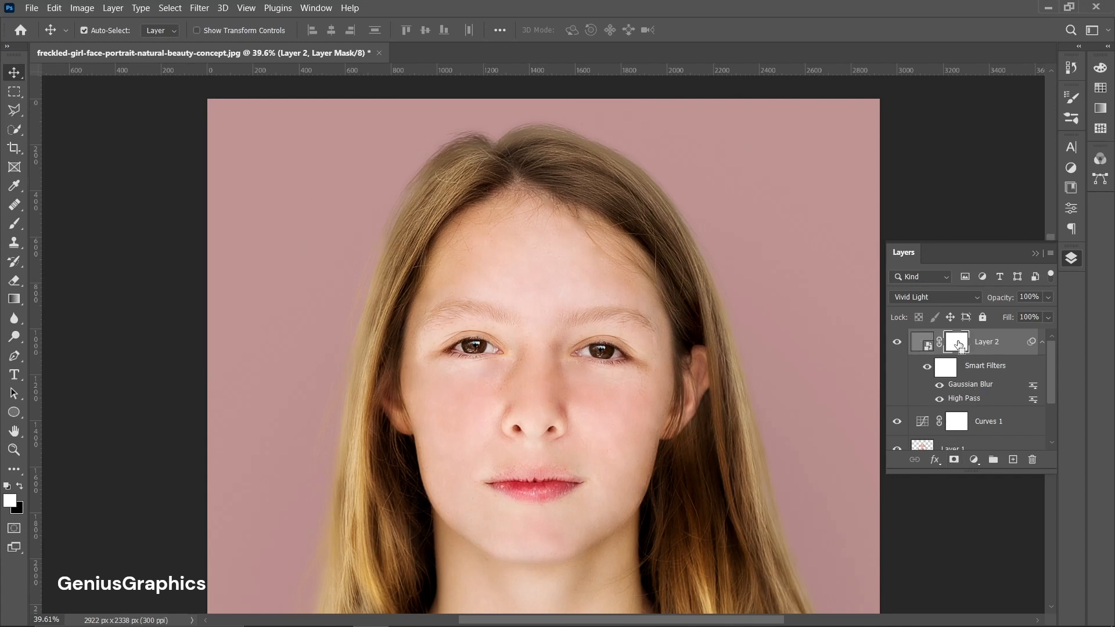
key(ctrl+i)
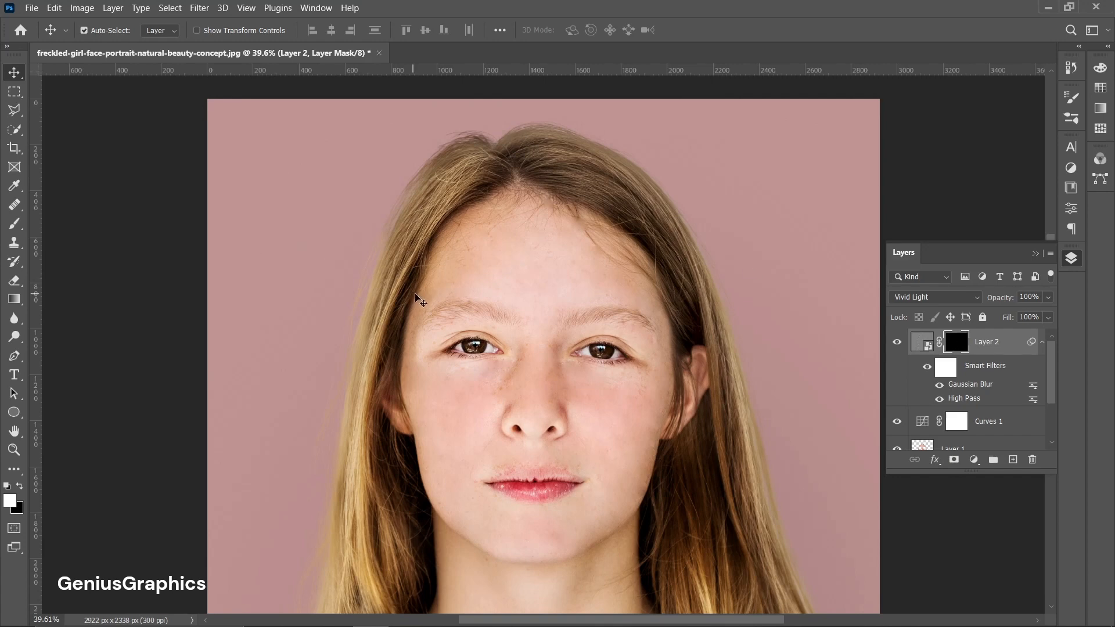
Paint white on the mask over the facial skin with a soft 100 px brush, sparing the eyes, brows and lips
scroll(587, 340, down, 1)
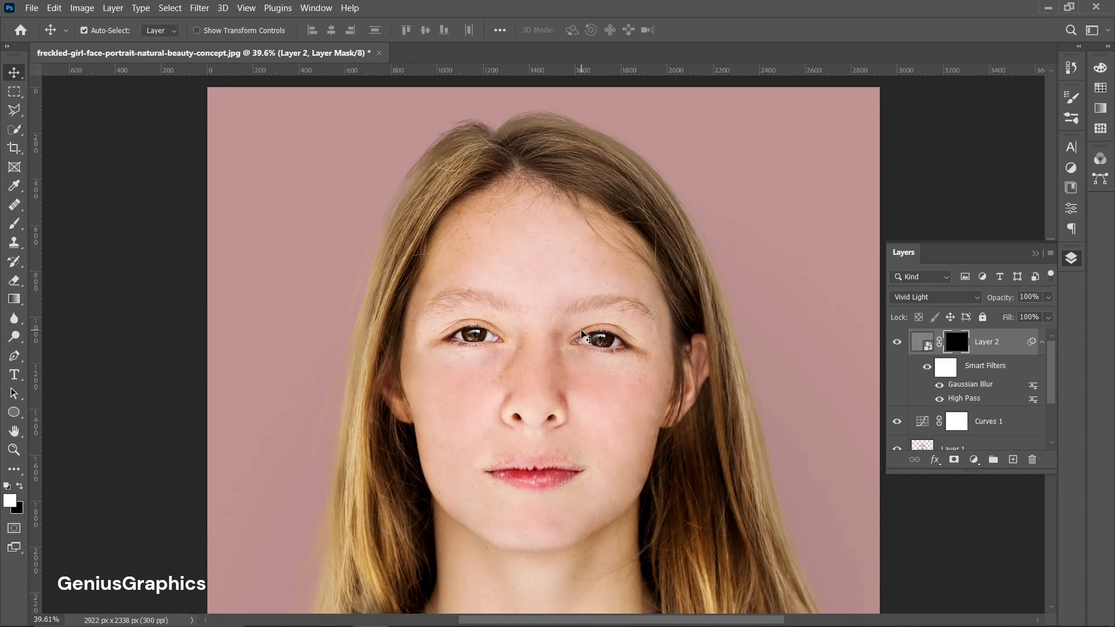
click(13, 227)
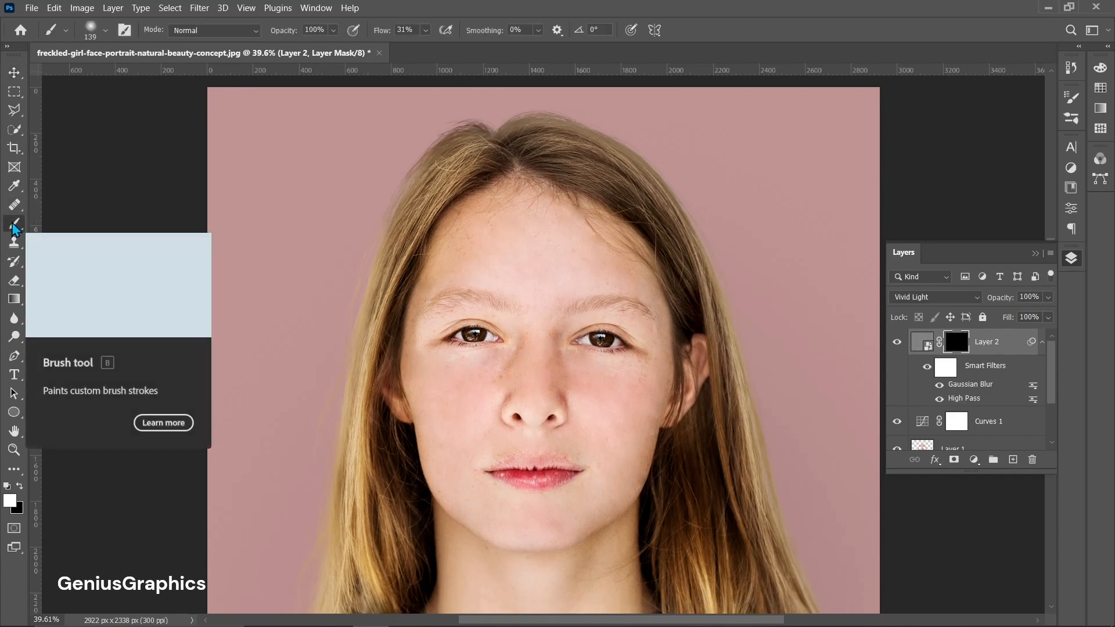
click(95, 36)
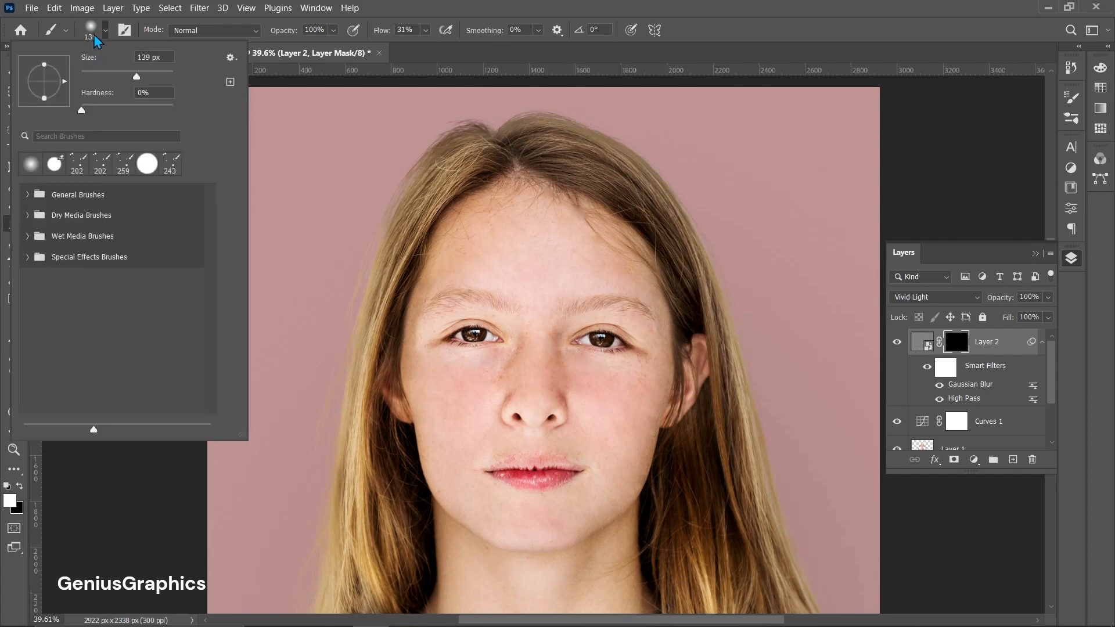
click(93, 36)
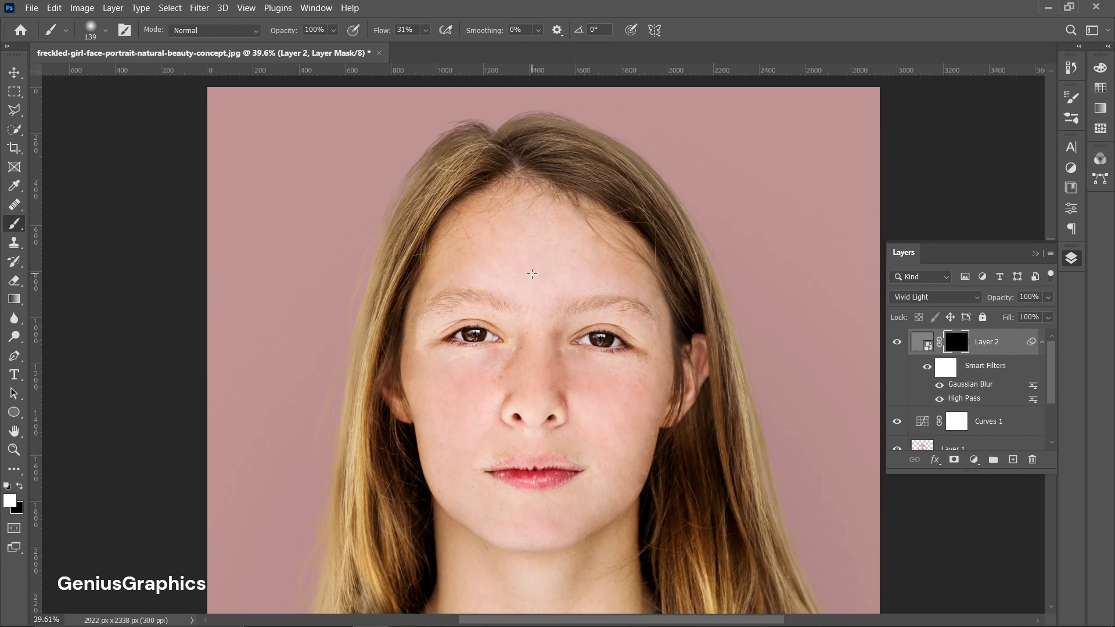
scroll(532, 274, up, 2)
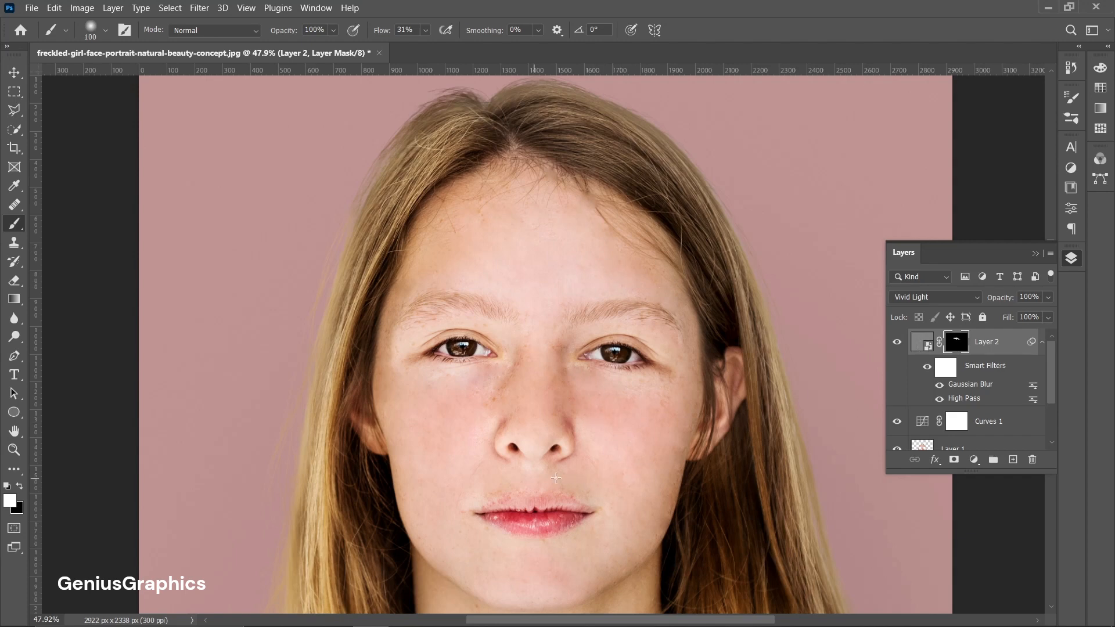
drag(400, 408, 493, 296)
scroll(554, 569, down, 1)
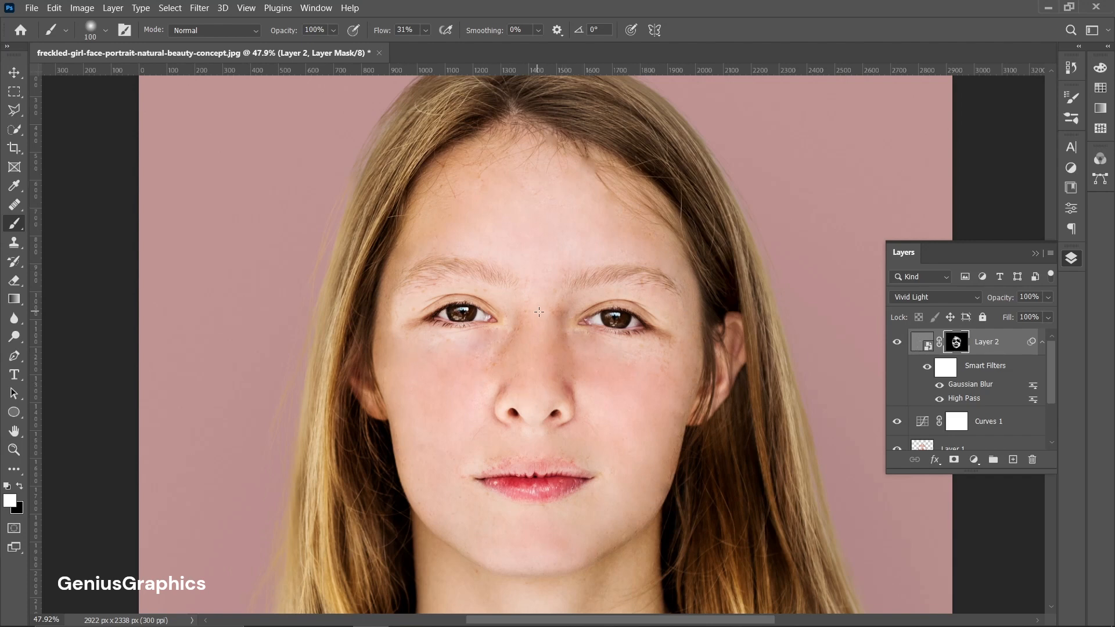
scroll(638, 430, down, 1)
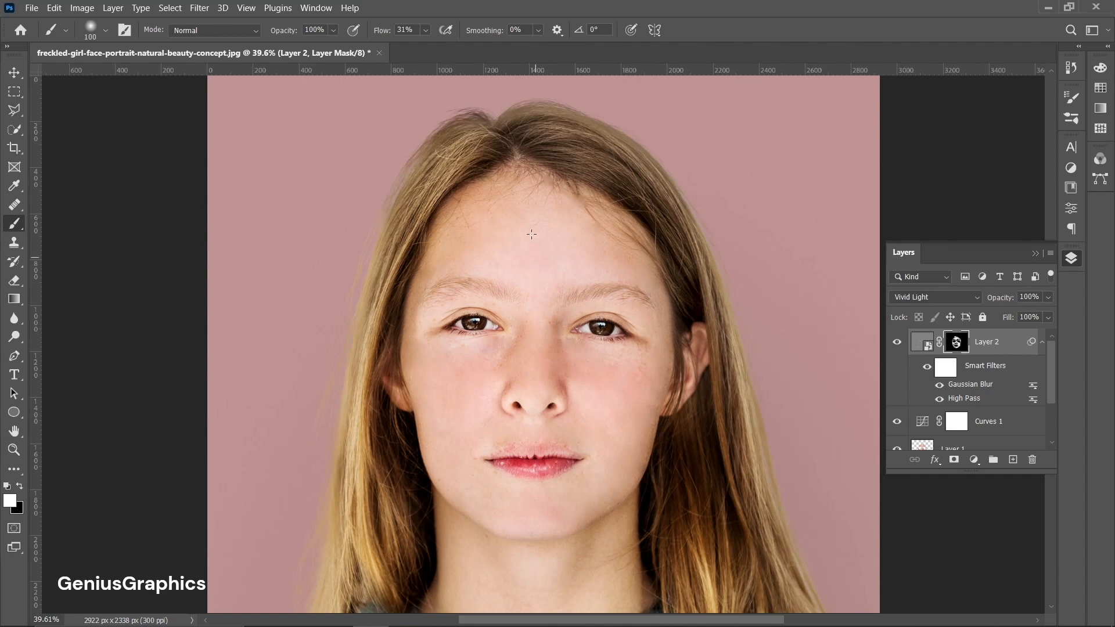
Stamp all visible layers into a new layer above Layer 2 and apply the Craquelure filter with spacing 8, depth 1 and brightness 9
click(922, 342)
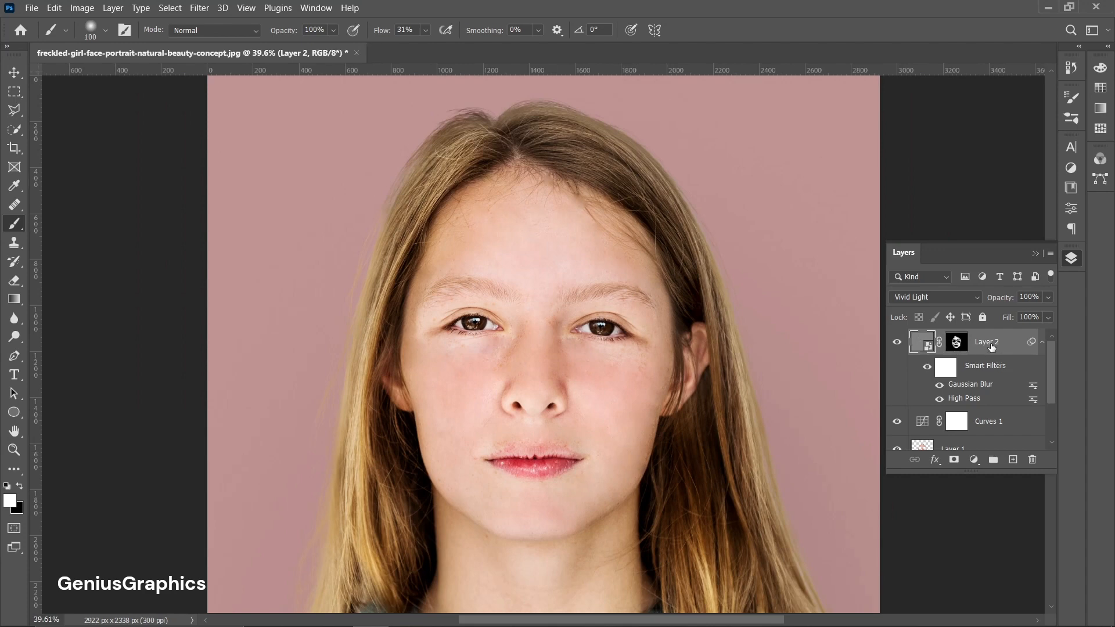
key(ctrl+shift+alt+e)
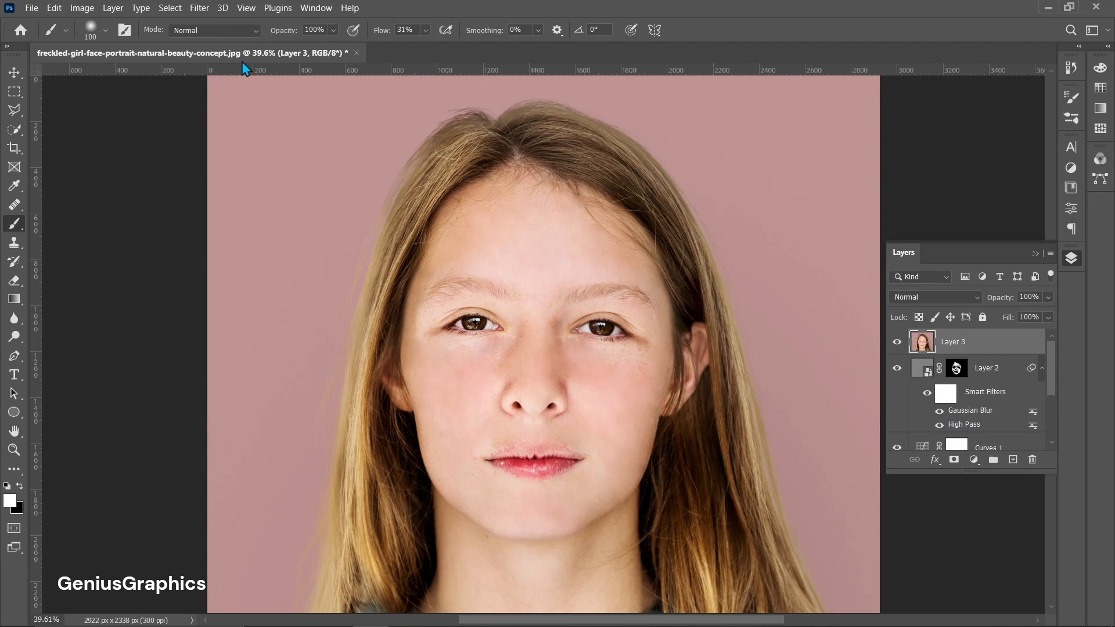
click(199, 9)
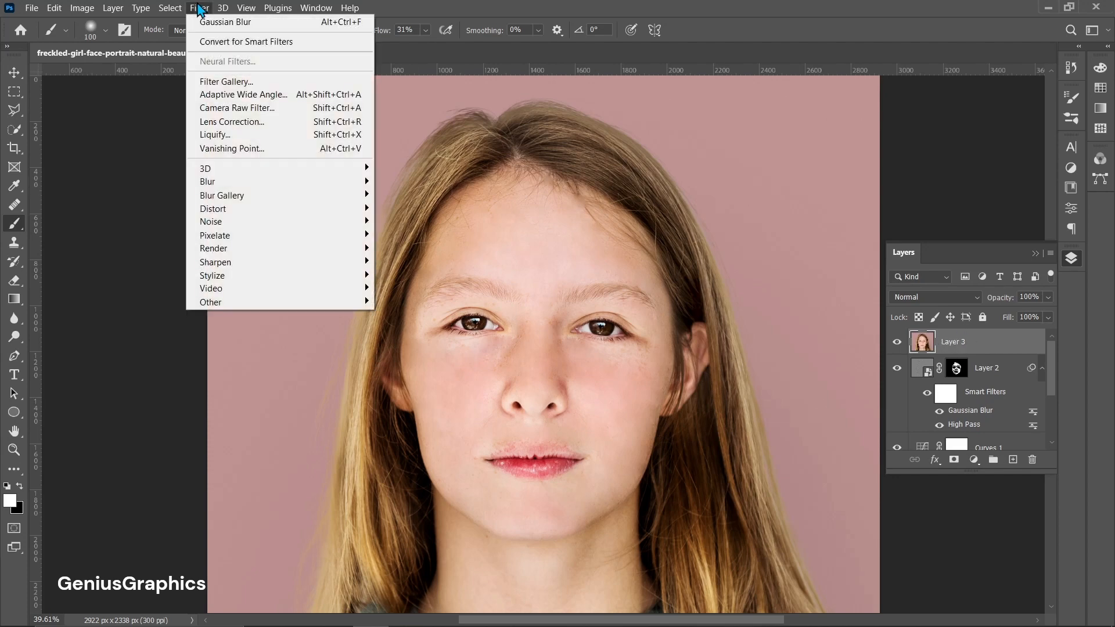
click(214, 86)
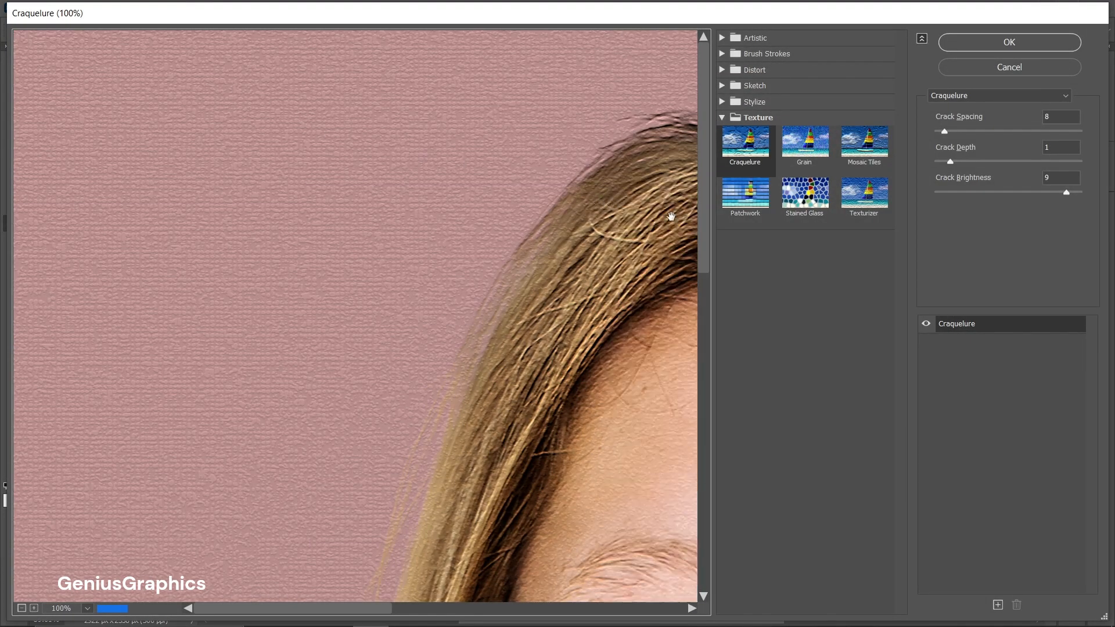
click(749, 122)
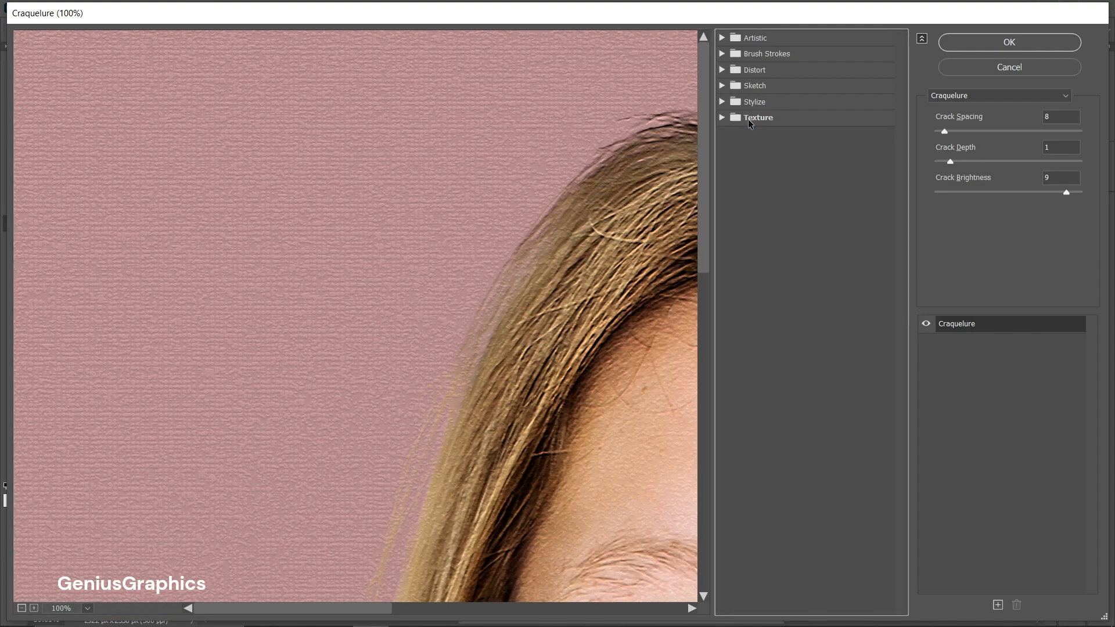
click(749, 121)
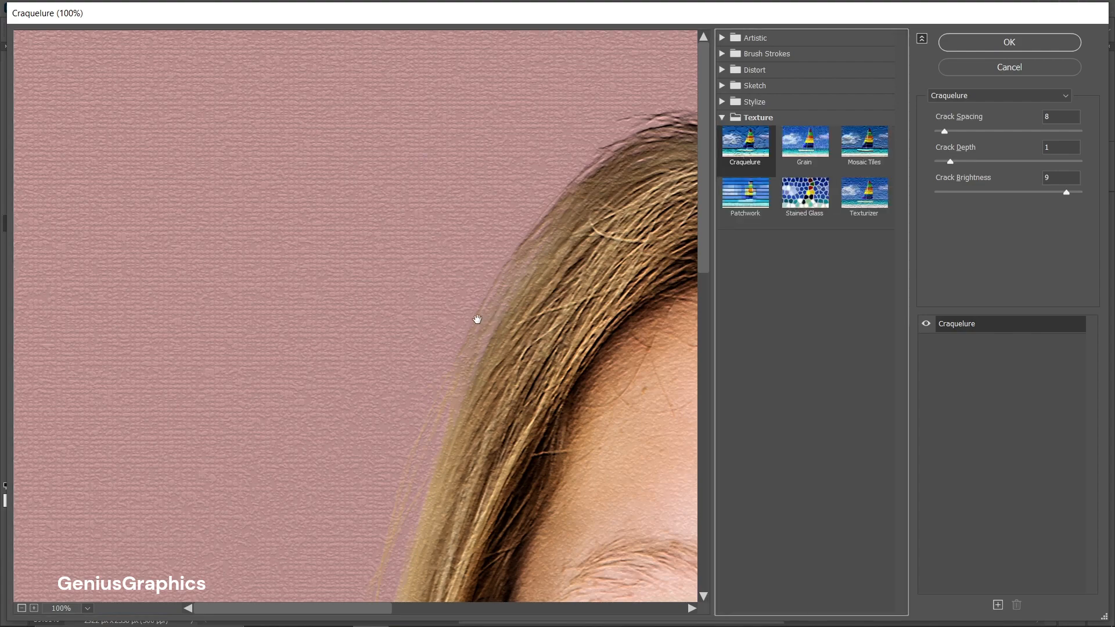
scroll(473, 319, down, 1)
scroll(419, 323, down, 1)
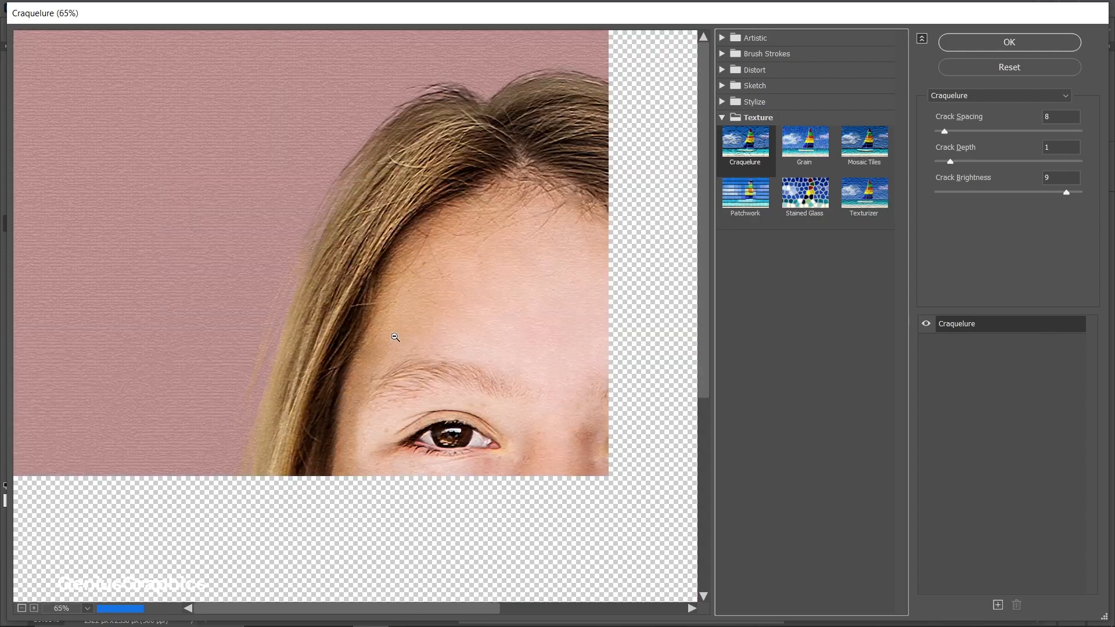
scroll(395, 337, down, 1)
scroll(346, 338, down, 1)
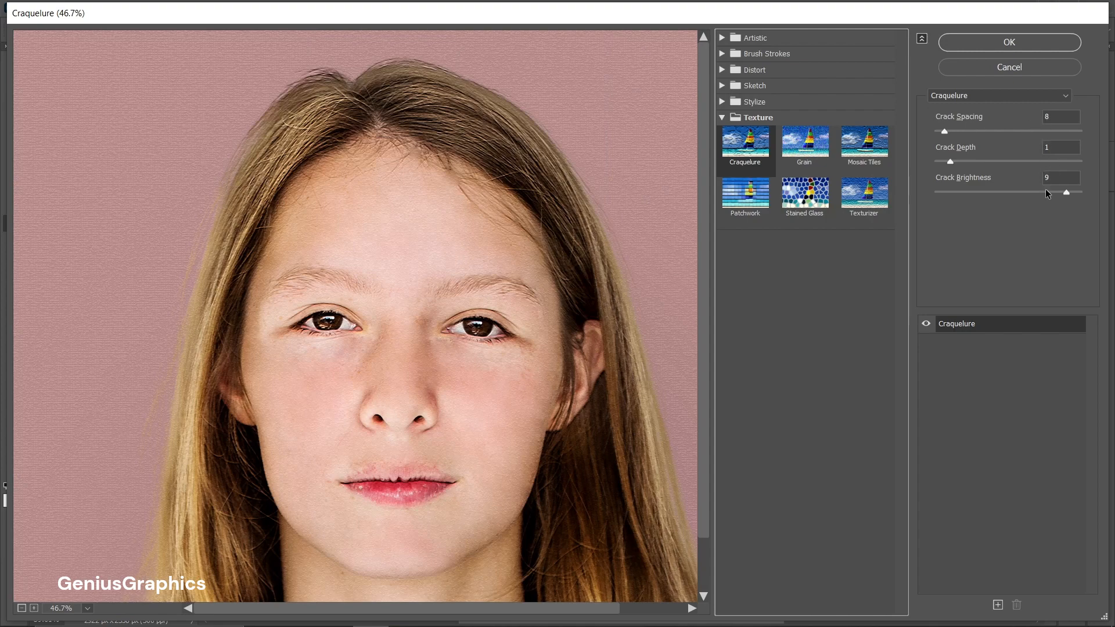
click(1015, 44)
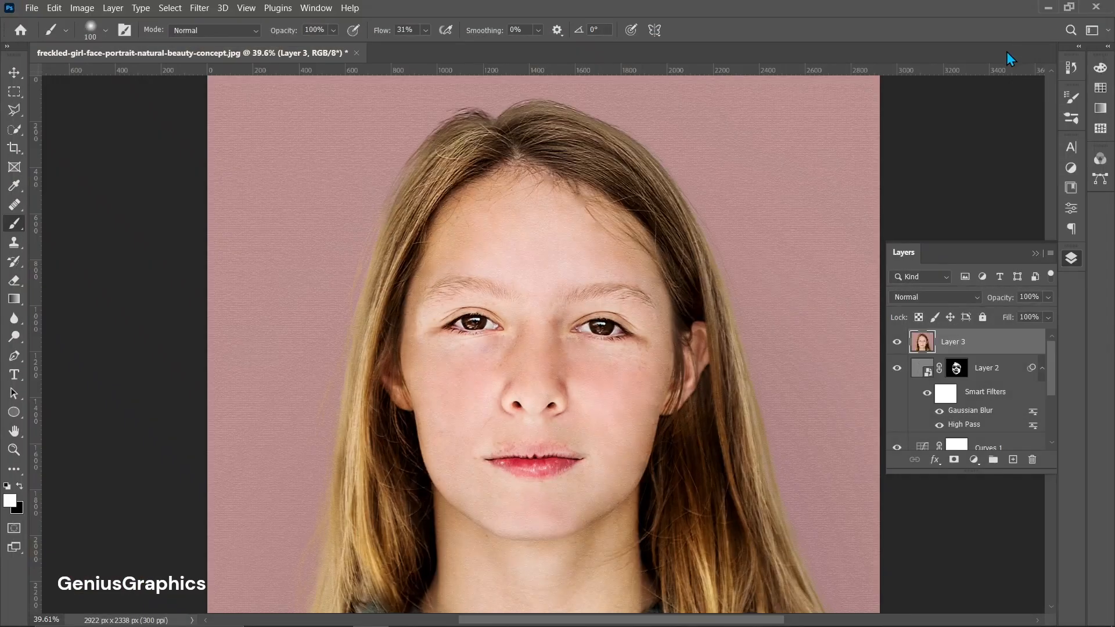
Add a layer mask to the Craquelure-textured layer and invert the mask to black
click(953, 459)
drag(958, 345, 960, 346)
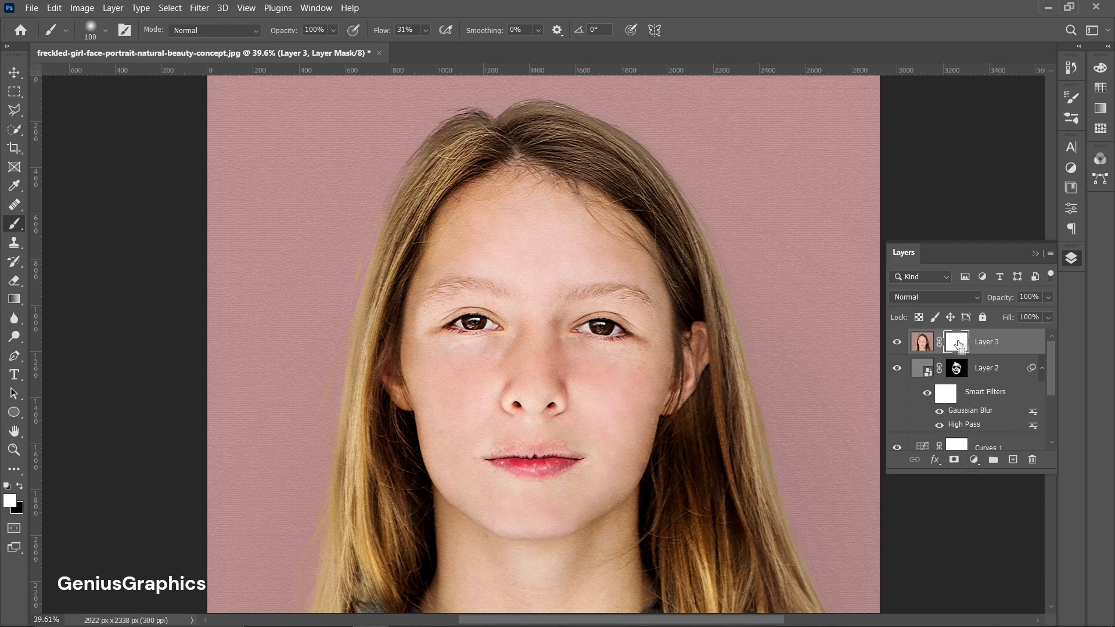
key(ctrl+i)
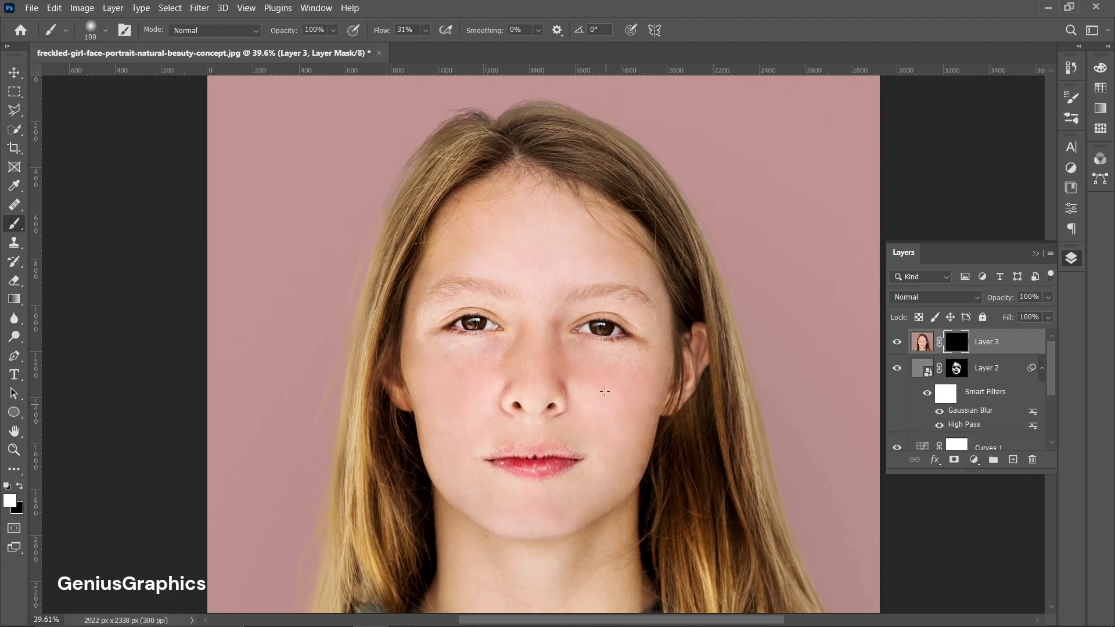
Paint white on the textured layer's mask over the facial skin to reveal the skin texture, and collapse the layer list
mouse_move(650, 267)
mouse_down()
mouse_move(663, 314)
mouse_move(572, 550)
mouse_move(565, 511)
mouse_up()
drag(662, 347, 588, 403)
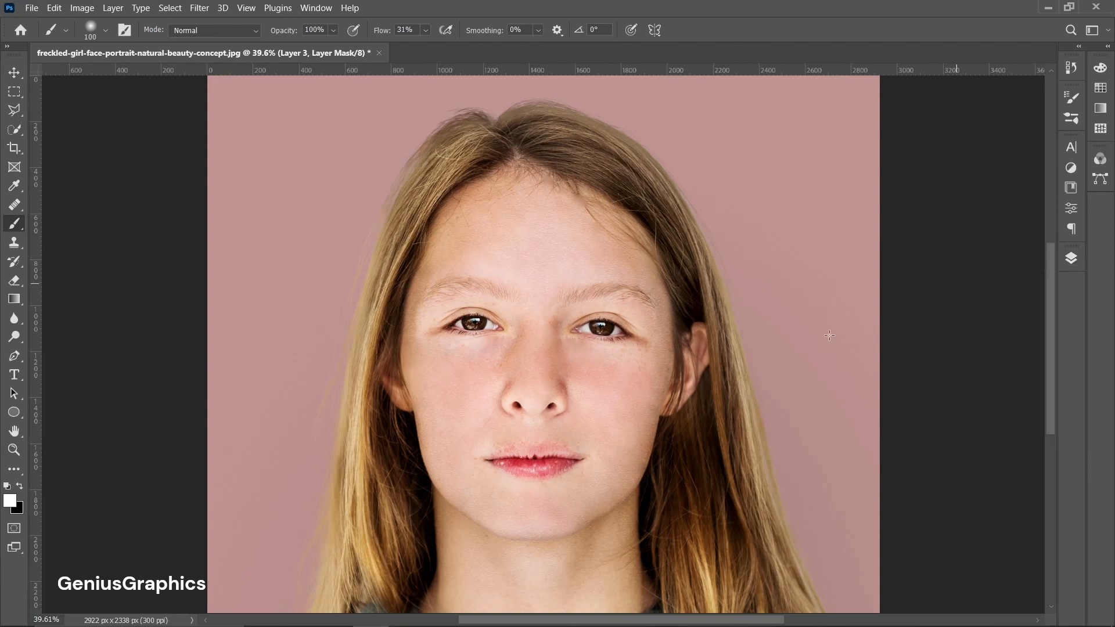
click(1034, 254)
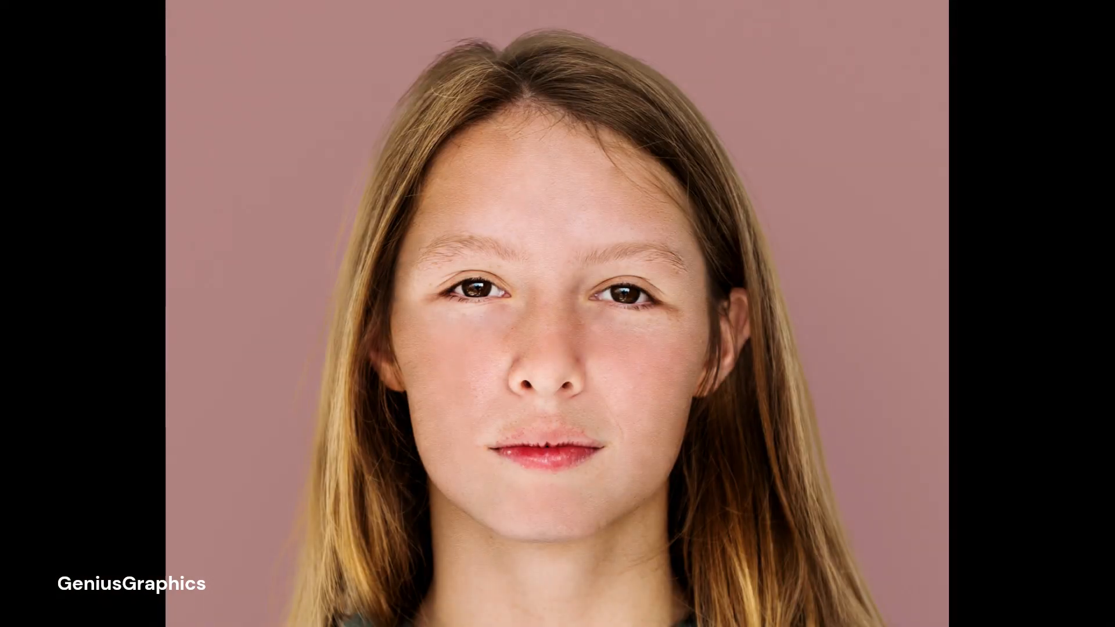